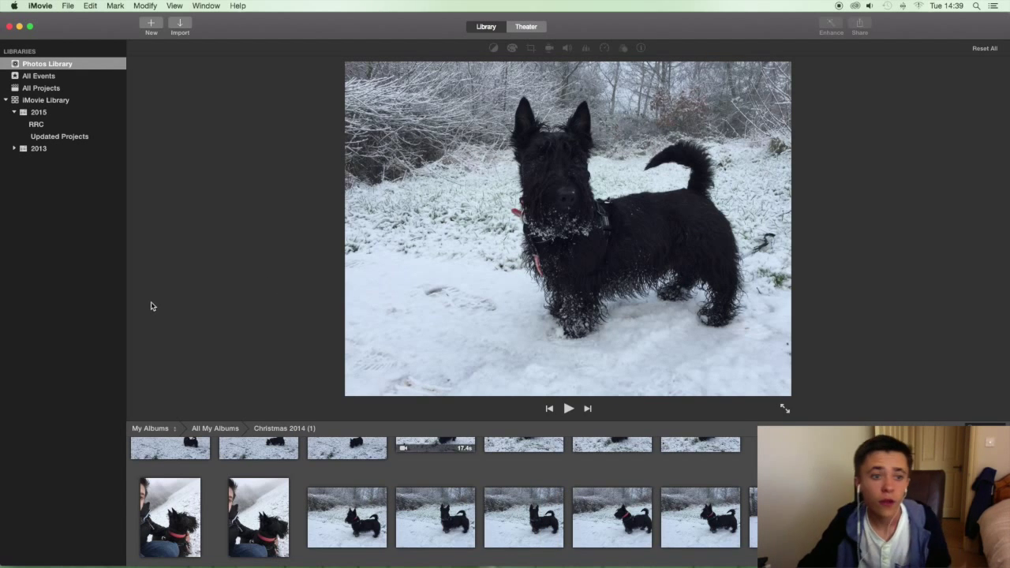
Start a new Movie with No Theme, name it 'iMovie Tutorial', and keep the RRC event.
{"action": "left_click", "coordinate": [151, 26]}
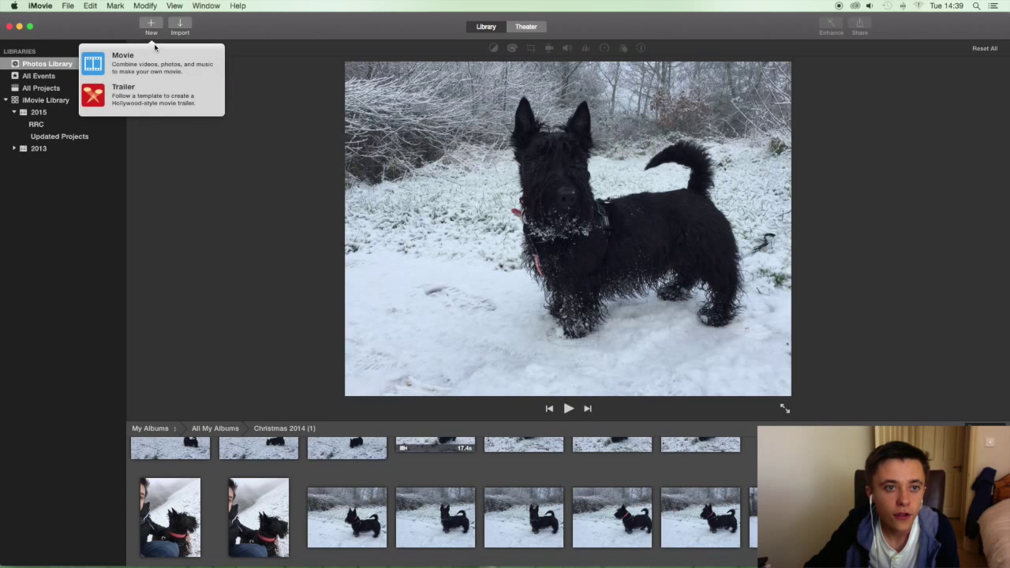
{"action": "left_click", "coordinate": [105, 62]}
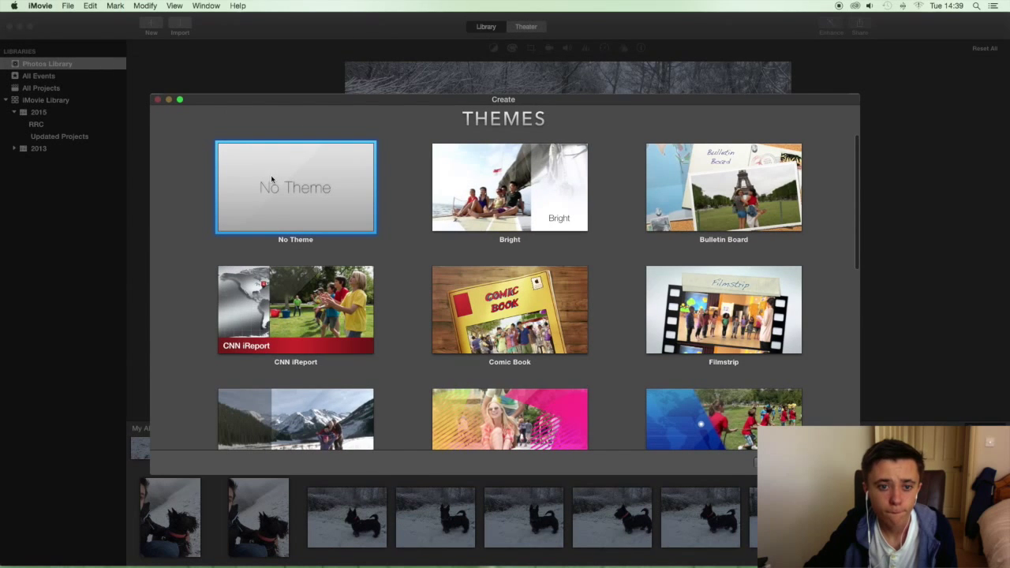
{"action": "double_click", "coordinate": [319, 197]}
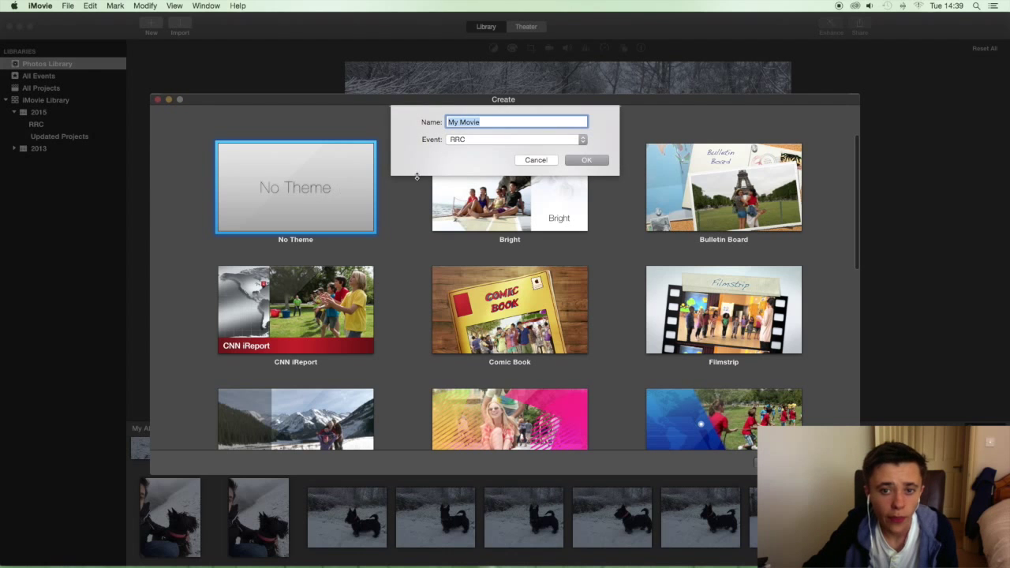
{"action": "key", "text": "BackSpace"}
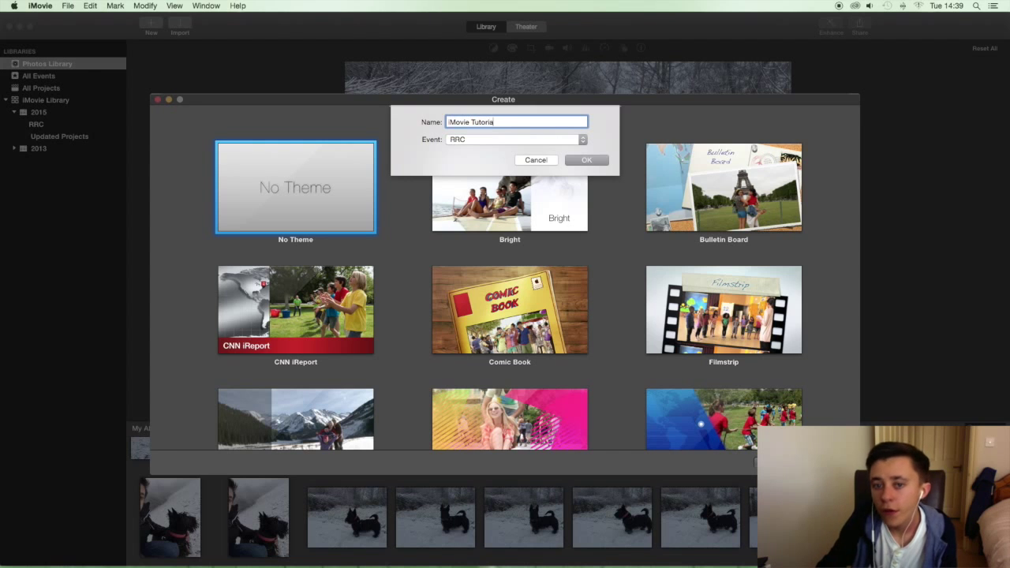
{"action": "left_click", "coordinate": [461, 142]}
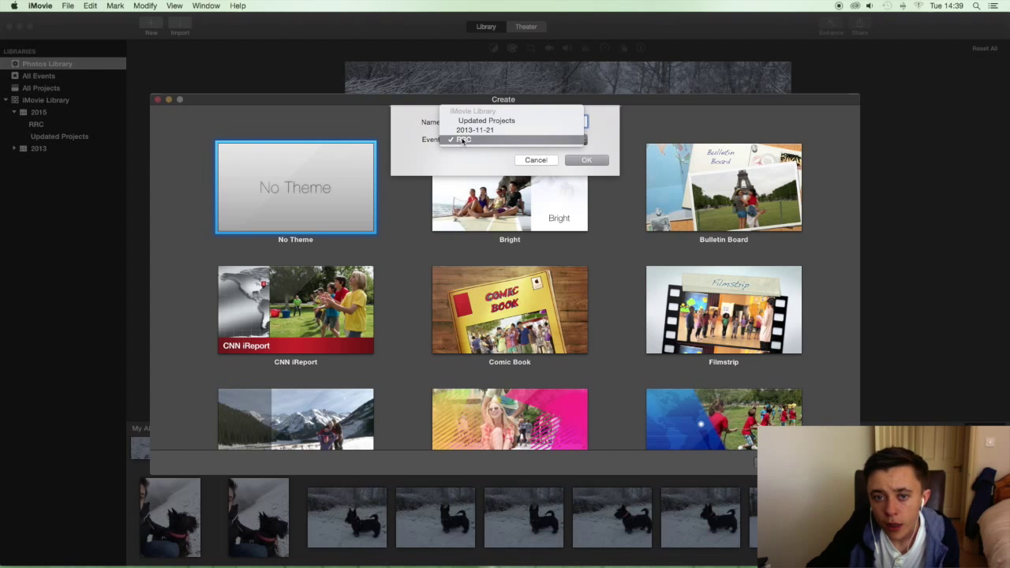
{"action": "left_click", "coordinate": [468, 140]}
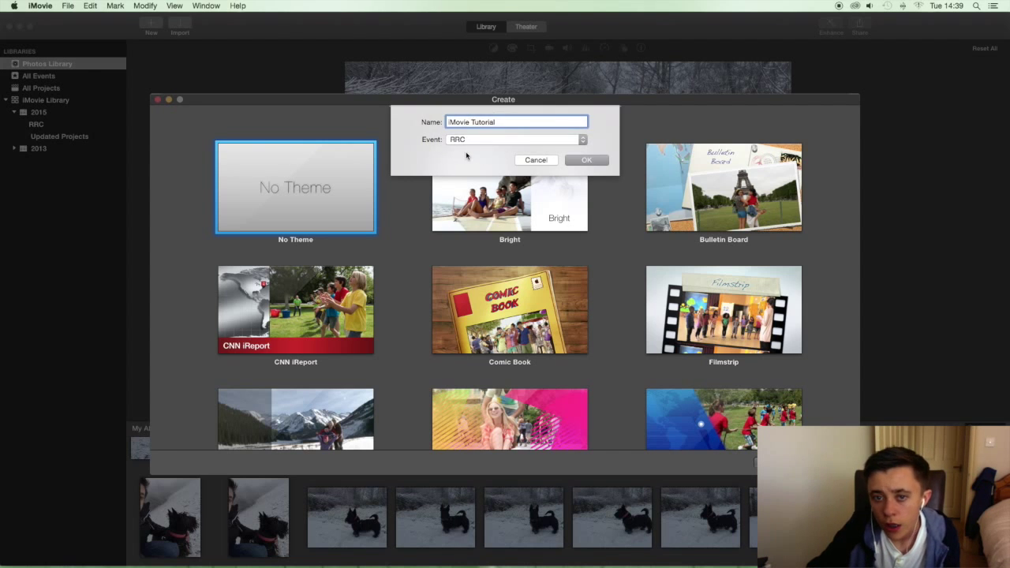
{"action": "left_click", "coordinate": [584, 160]}
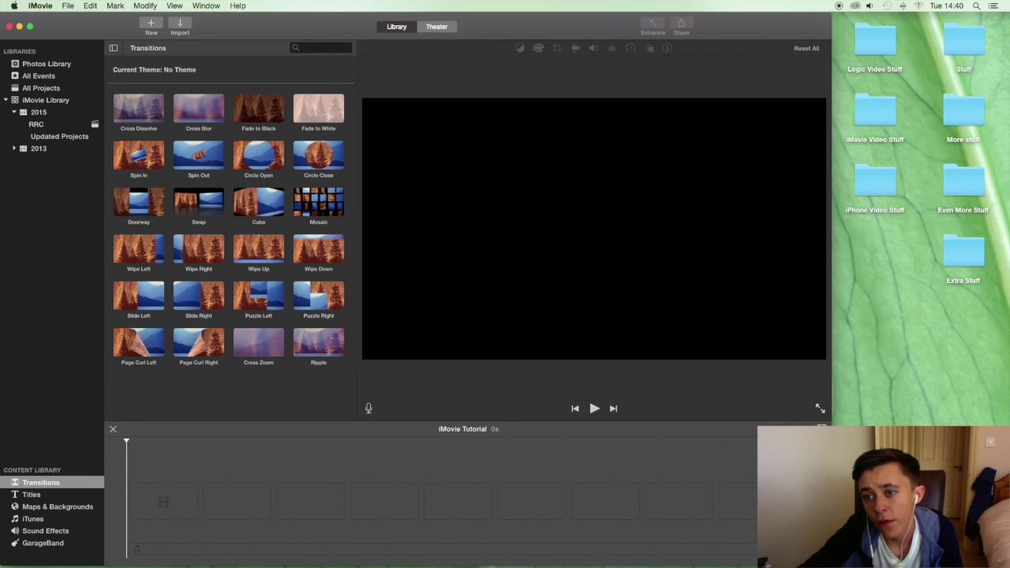
Open Logic Video Stuff, move its window beside the timeline, and open Intro To Logic 1.
{"action": "double_click", "coordinate": [876, 40]}
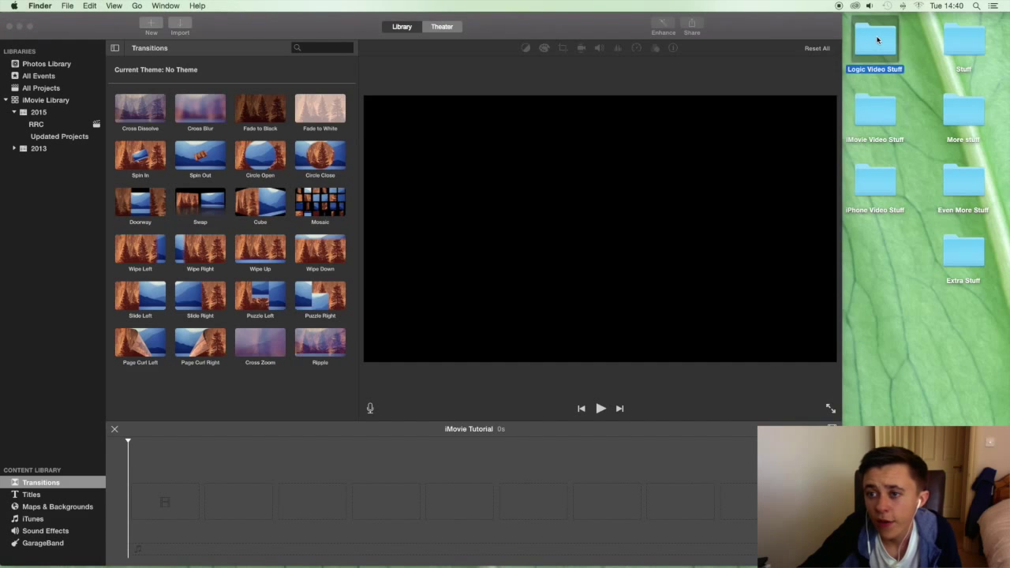
{"action": "left_click_drag", "start_coordinate": [610, 109], "coordinate": [852, 234]}
{"action": "double_click", "coordinate": [686, 289]}
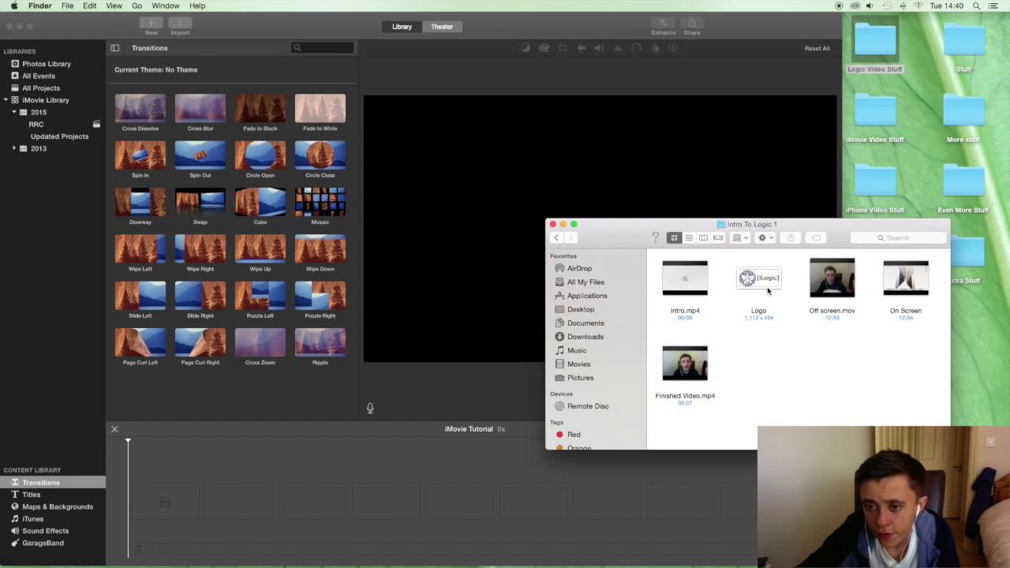
{"action": "left_click", "coordinate": [694, 293]}
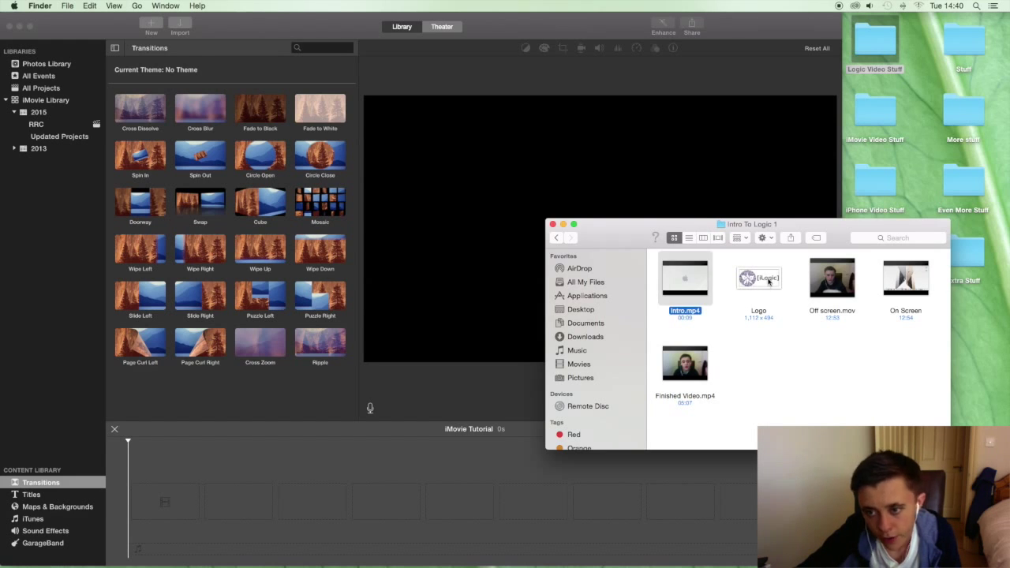
Drop the Logo image into the timeline, preview it, and trim the clip to 3.0 s.
{"action": "left_click_drag", "start_coordinate": [771, 280], "coordinate": [151, 498]}
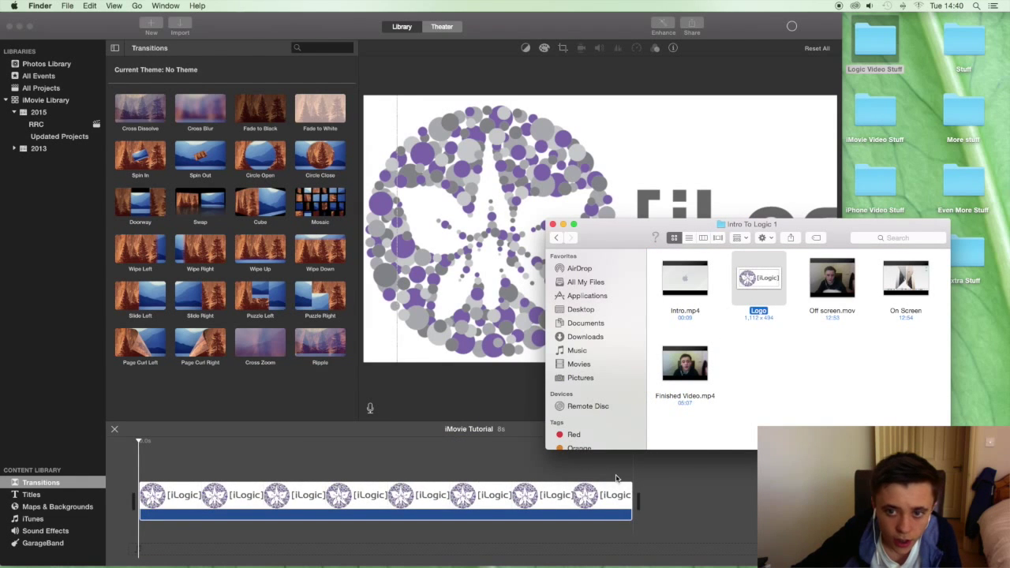
{"action": "left_click", "coordinate": [521, 499]}
{"action": "key", "text": "space"}
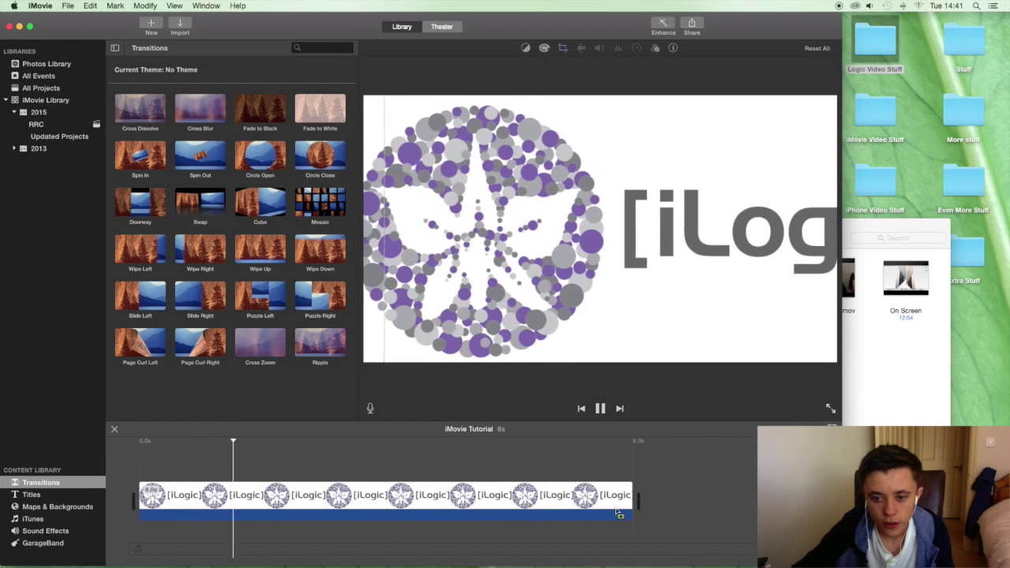
{"action": "left_click_drag", "start_coordinate": [636, 501], "coordinate": [321, 508]}
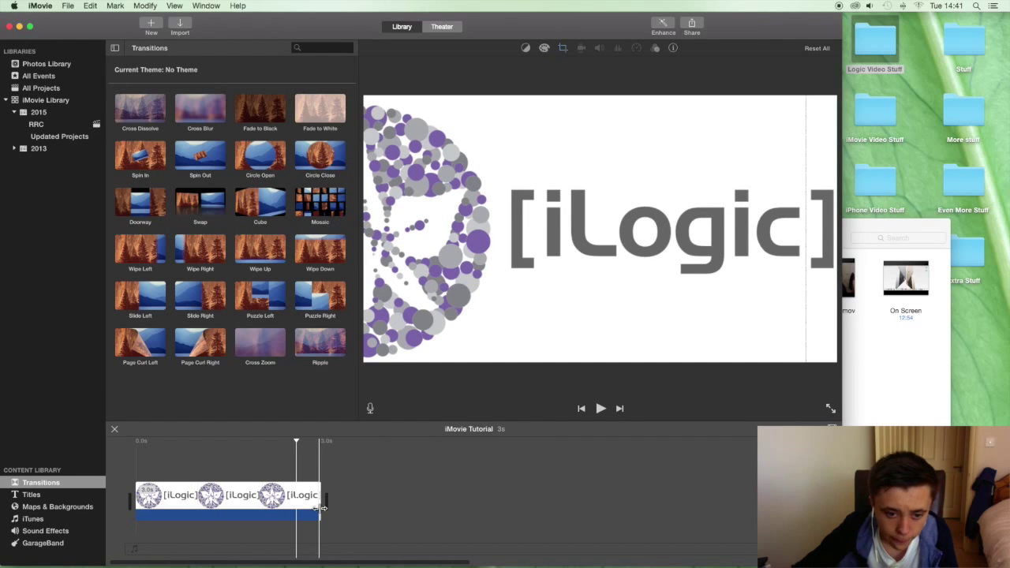
{"action": "left_click_drag", "start_coordinate": [322, 507], "coordinate": [481, 507]}
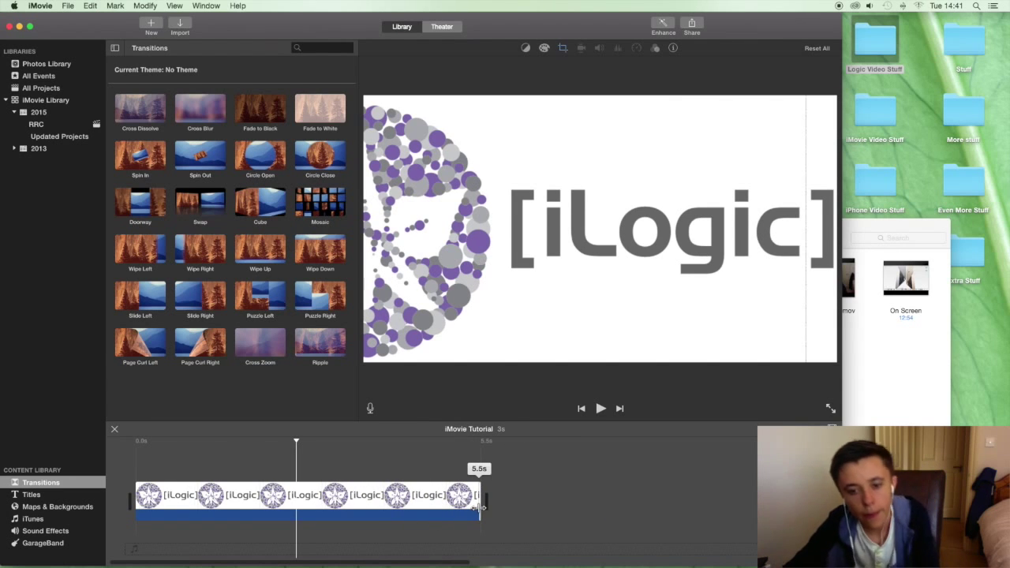
{"action": "left_click_drag", "start_coordinate": [480, 507], "coordinate": [320, 506]}
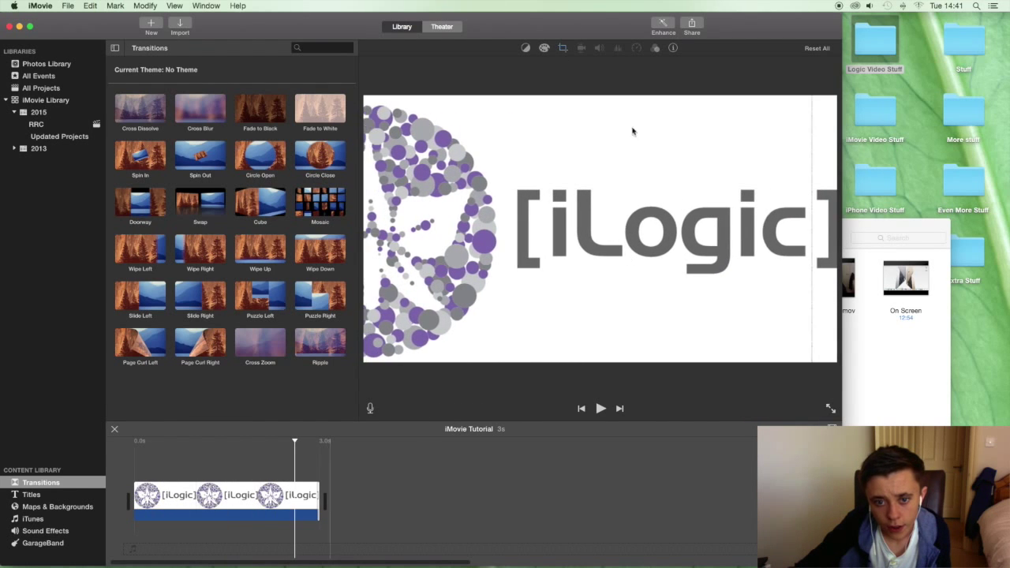
Try Crop to Fill and Fit on the logo clip, then apply the Ken Burns style.
{"action": "left_click", "coordinate": [562, 49]}
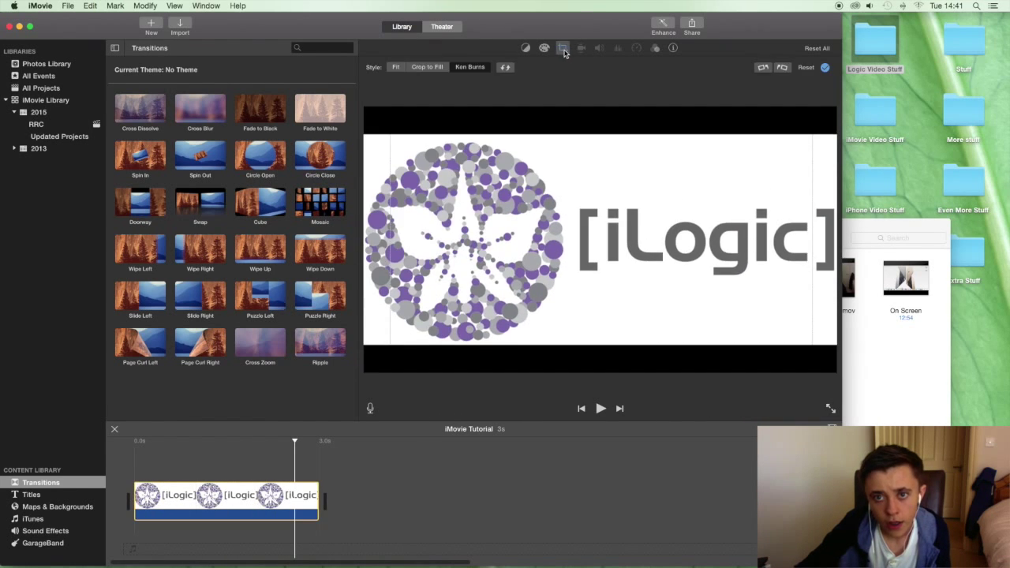
{"action": "left_click", "coordinate": [437, 69]}
{"action": "left_click", "coordinate": [395, 67]}
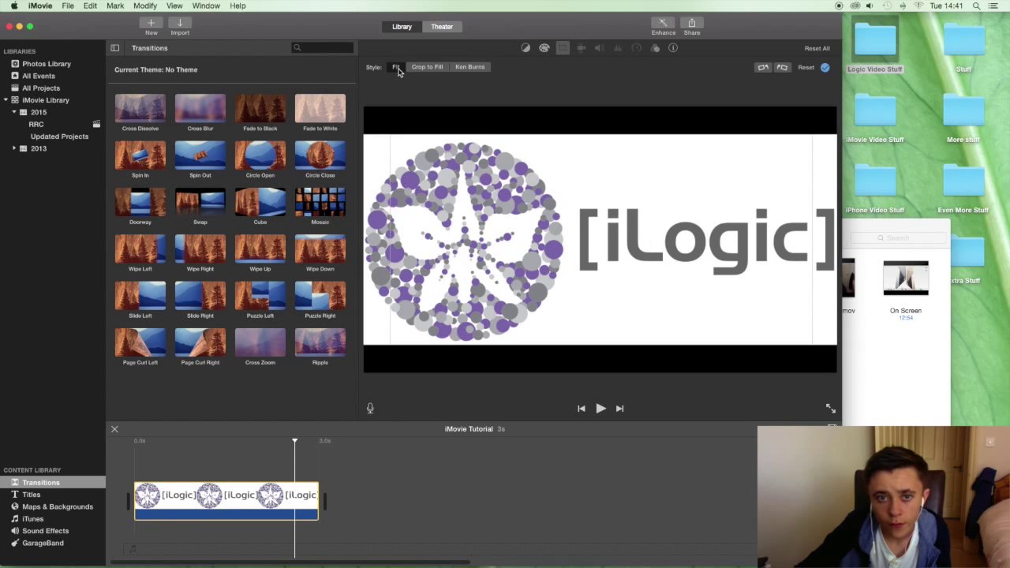
{"action": "left_click", "coordinate": [136, 471]}
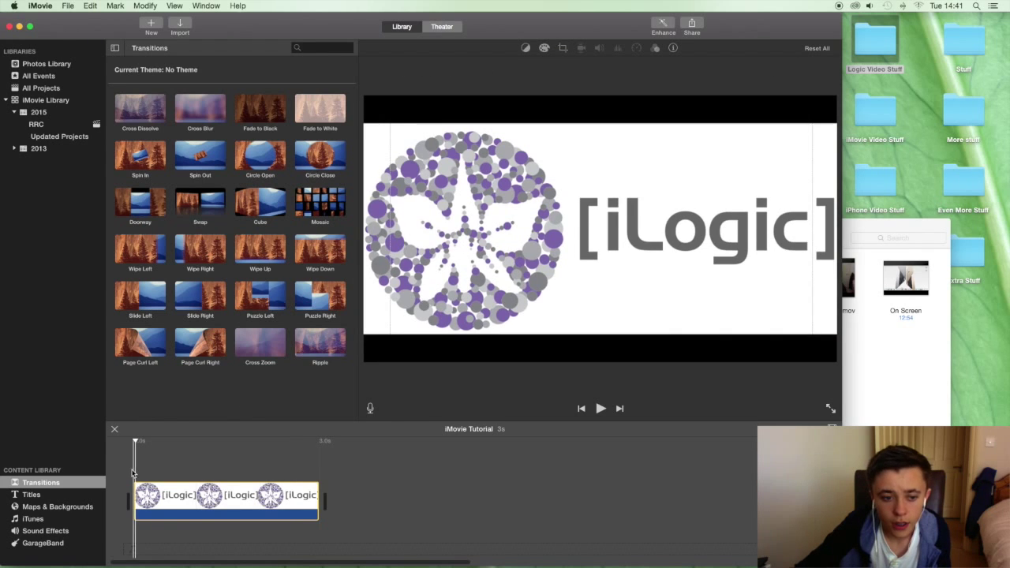
{"action": "key", "text": "space"}
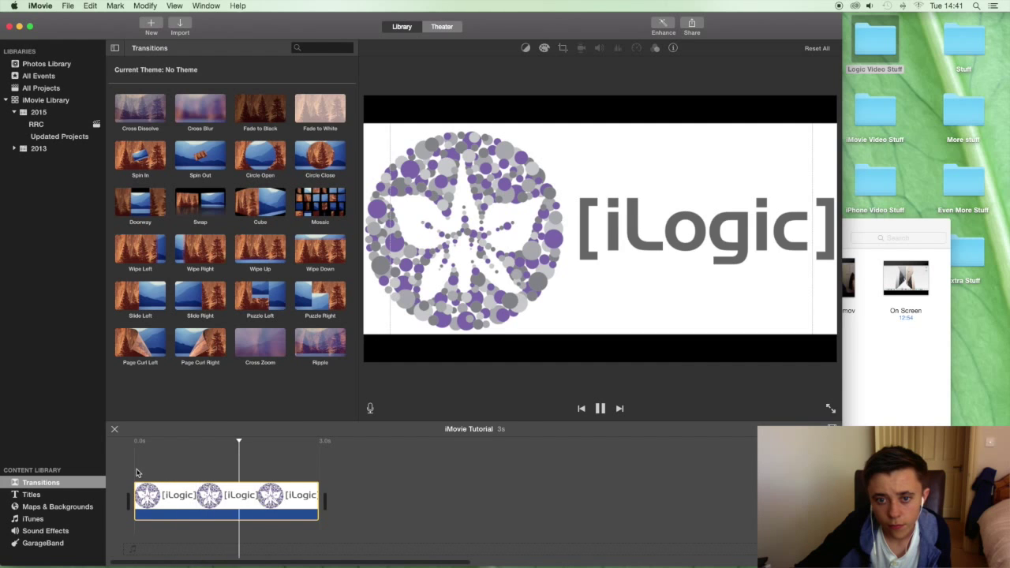
{"action": "left_click", "coordinate": [562, 48]}
{"action": "left_click", "coordinate": [472, 67]}
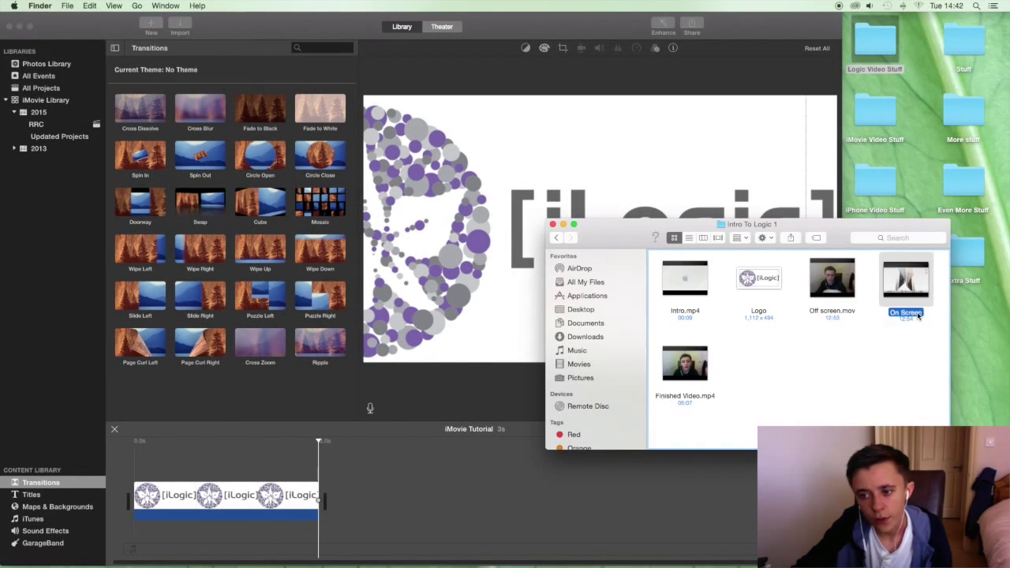
Add the On Screen recording after the logo and trim off its opening countdown (12m 49s).
{"action": "left_click", "coordinate": [840, 315]}
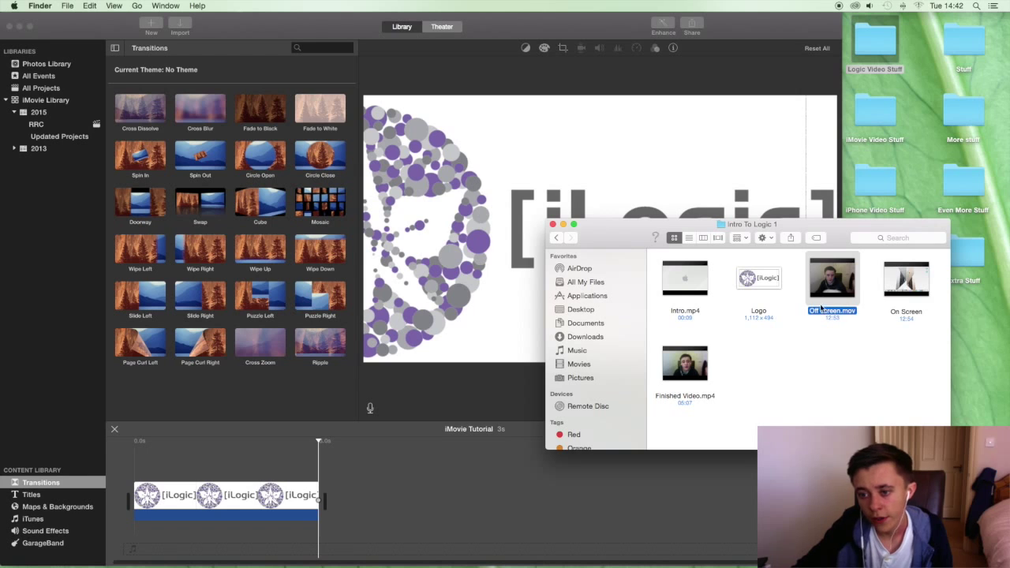
{"action": "left_click", "coordinate": [897, 313]}
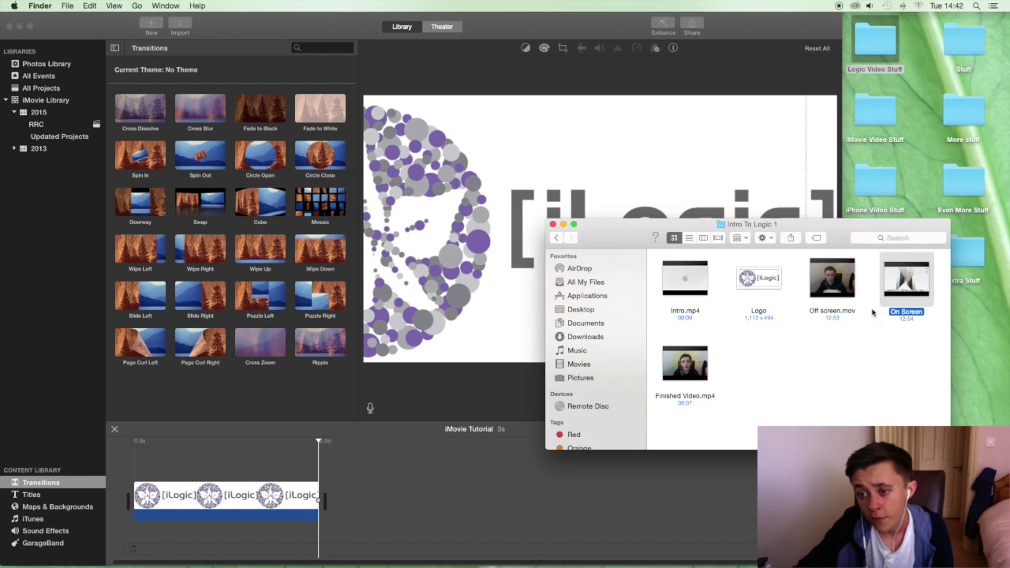
{"action": "left_click_drag", "start_coordinate": [894, 297], "coordinate": [338, 511]}
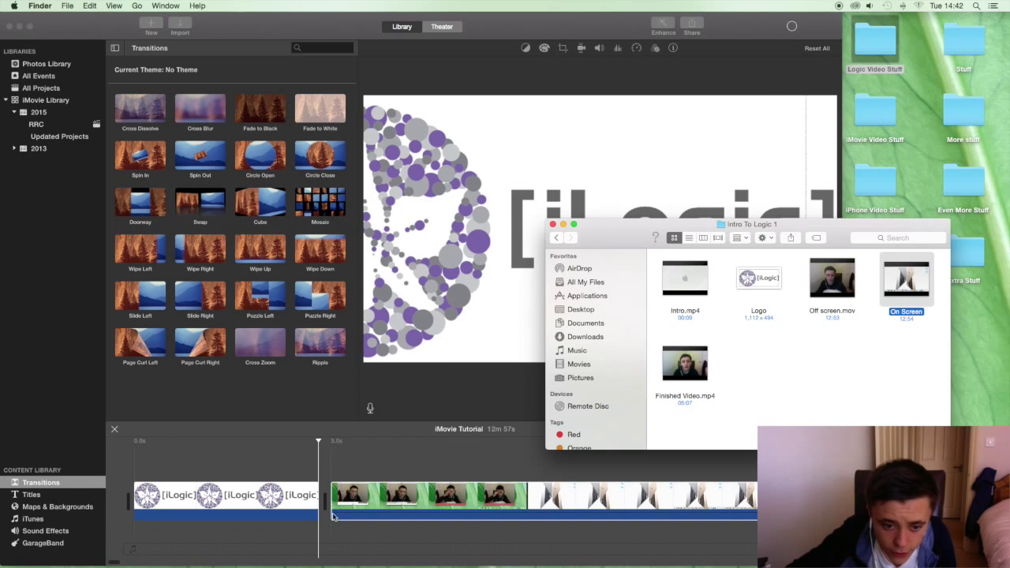
{"action": "left_click", "coordinate": [333, 515]}
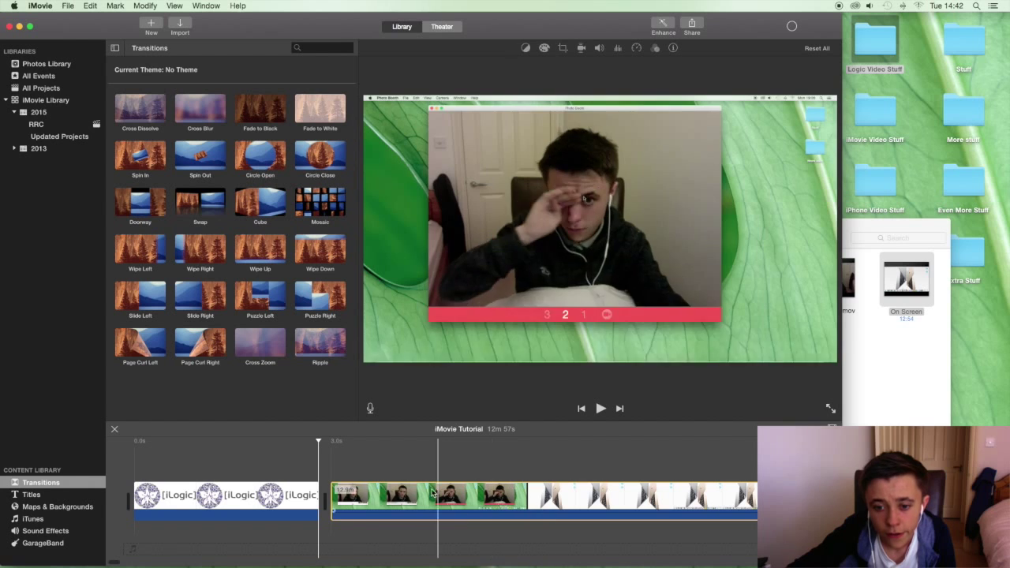
{"action": "left_click_drag", "start_coordinate": [325, 505], "coordinate": [724, 502]}
{"action": "scroll", "coordinate": [420, 494], "scroll_direction": "right", "scroll_amount": 5}
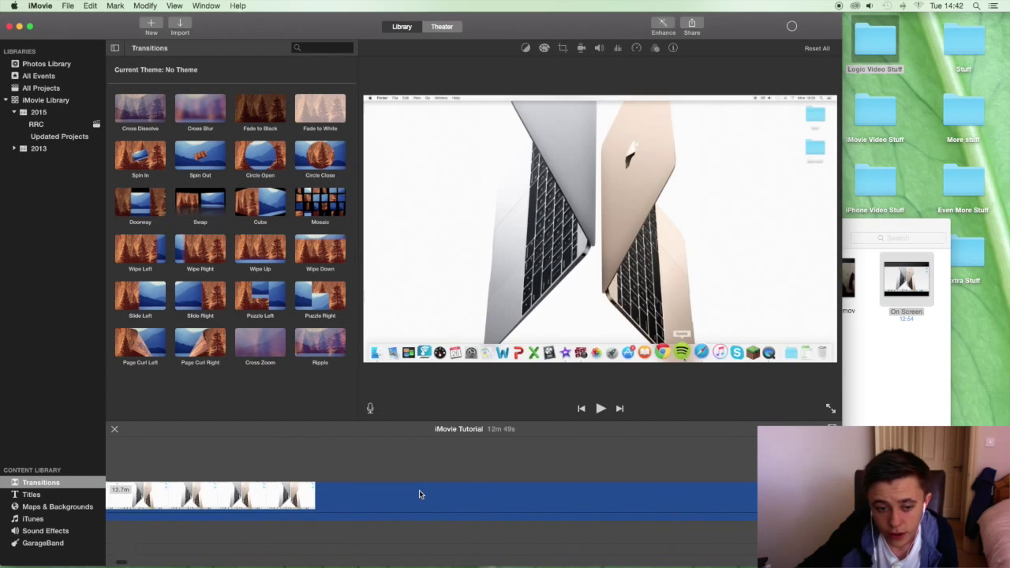
Drag Off screen.mov from Finder above the main track as a cutaway overlay.
{"action": "left_click", "coordinate": [921, 365]}
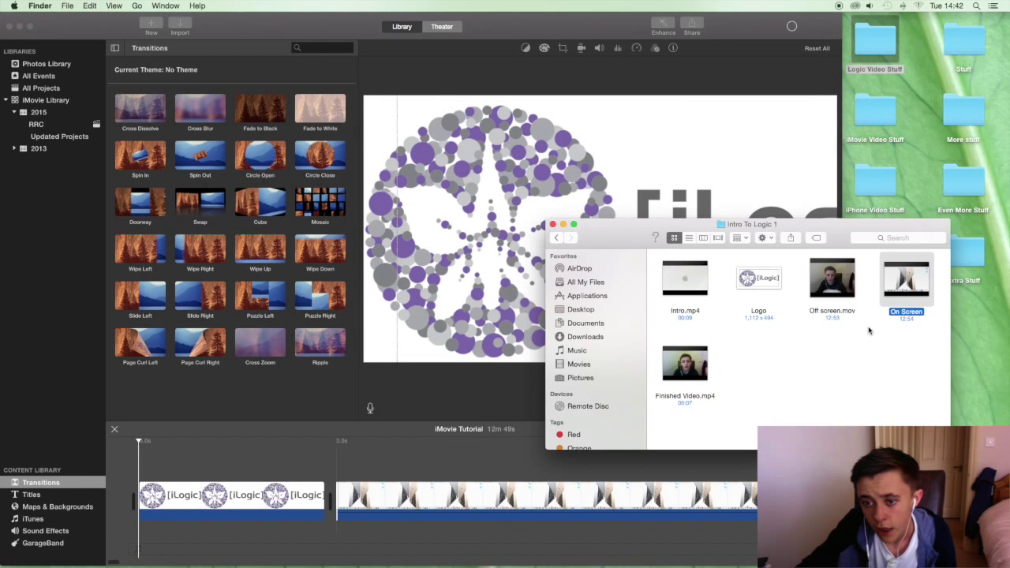
{"action": "left_click", "coordinate": [848, 315]}
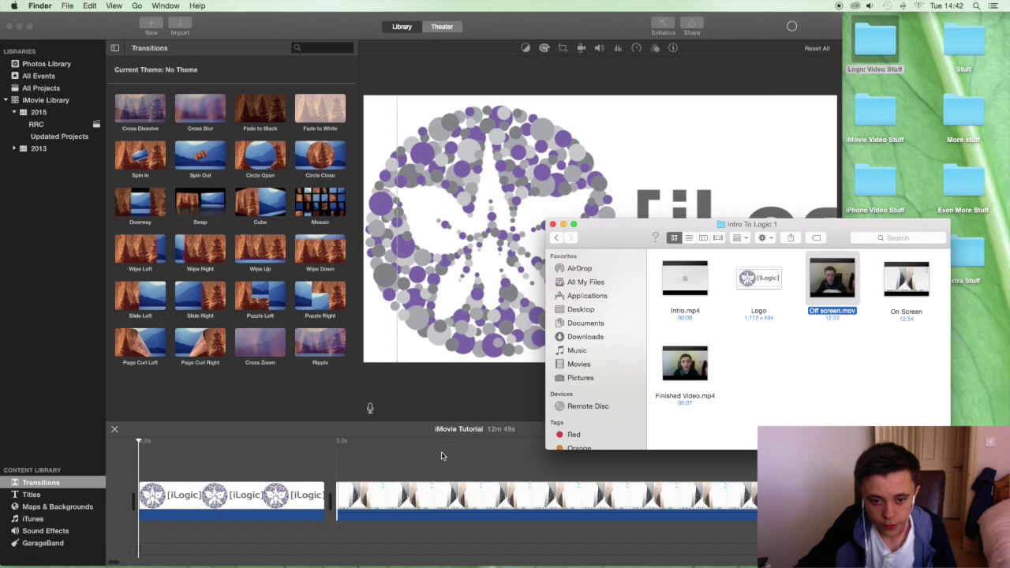
{"action": "left_click_drag", "start_coordinate": [442, 455], "coordinate": [442, 455]}
{"action": "left_click", "coordinate": [917, 407]}
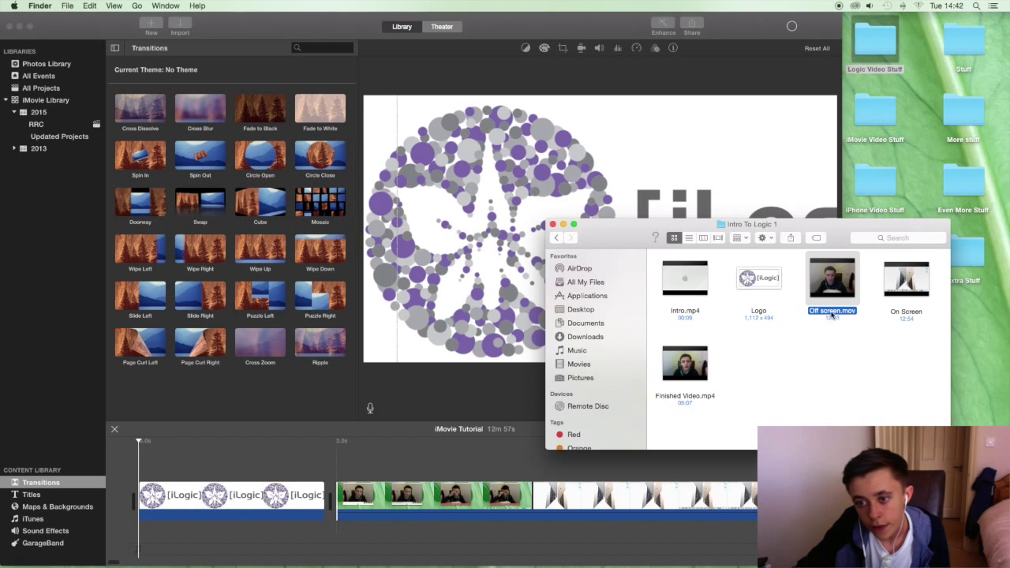
{"action": "left_click_drag", "start_coordinate": [832, 314], "coordinate": [342, 472]}
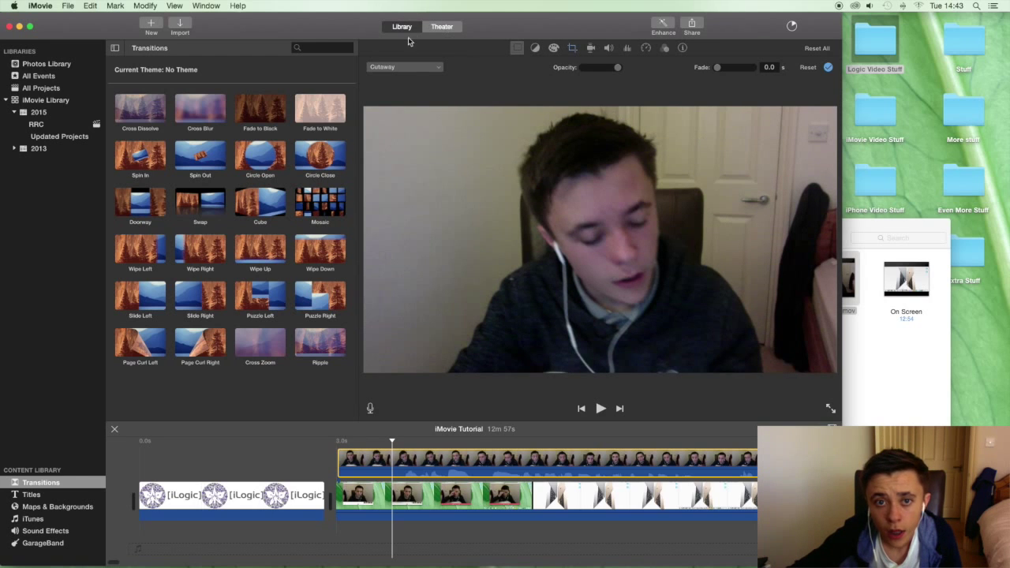
Make the webcam overlay Picture in Picture, align it with the screen recording, and trim the clip's start.
{"action": "left_click", "coordinate": [436, 68]}
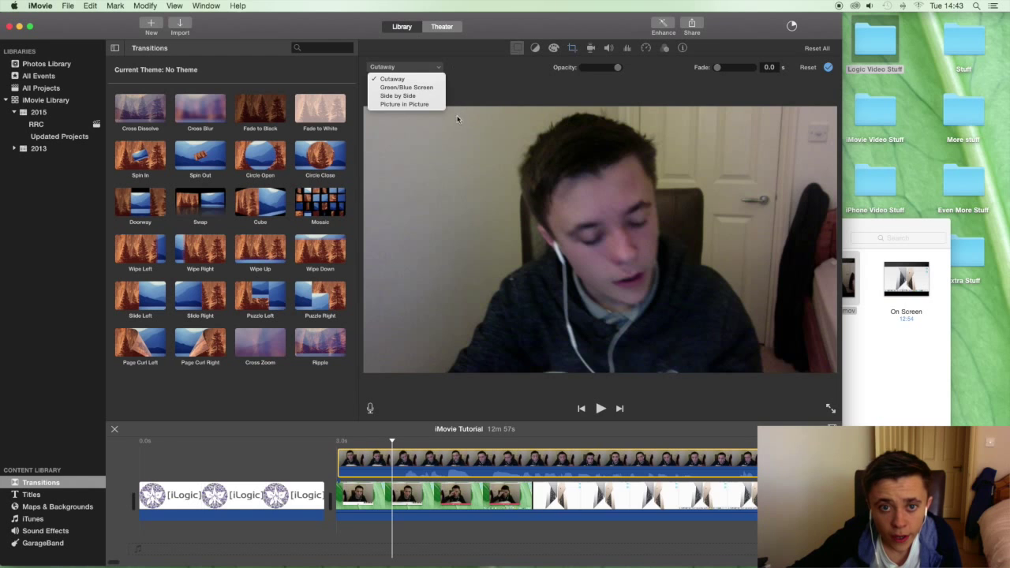
{"action": "left_click", "coordinate": [410, 104]}
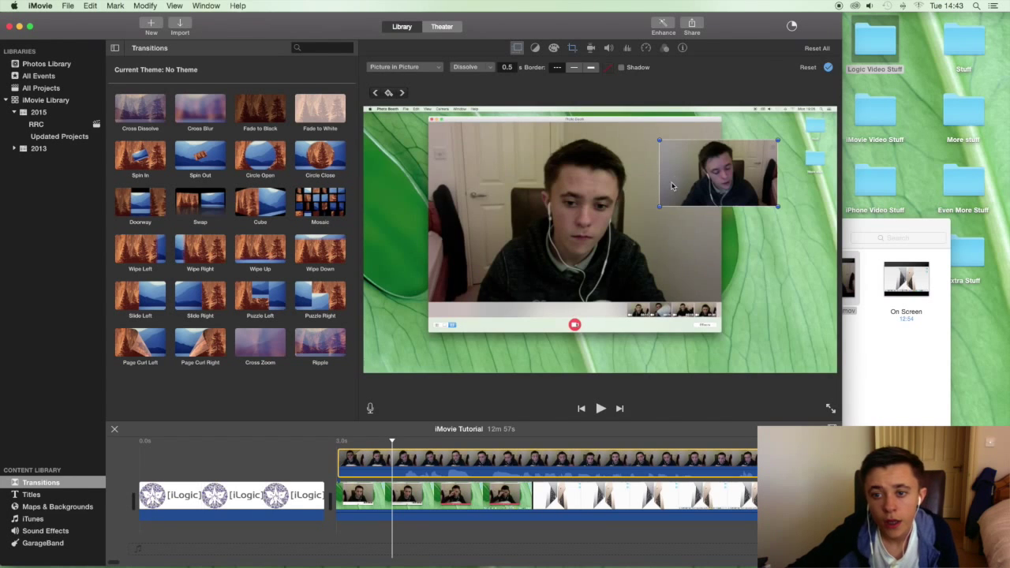
{"action": "left_click_drag", "start_coordinate": [709, 183], "coordinate": [719, 177]}
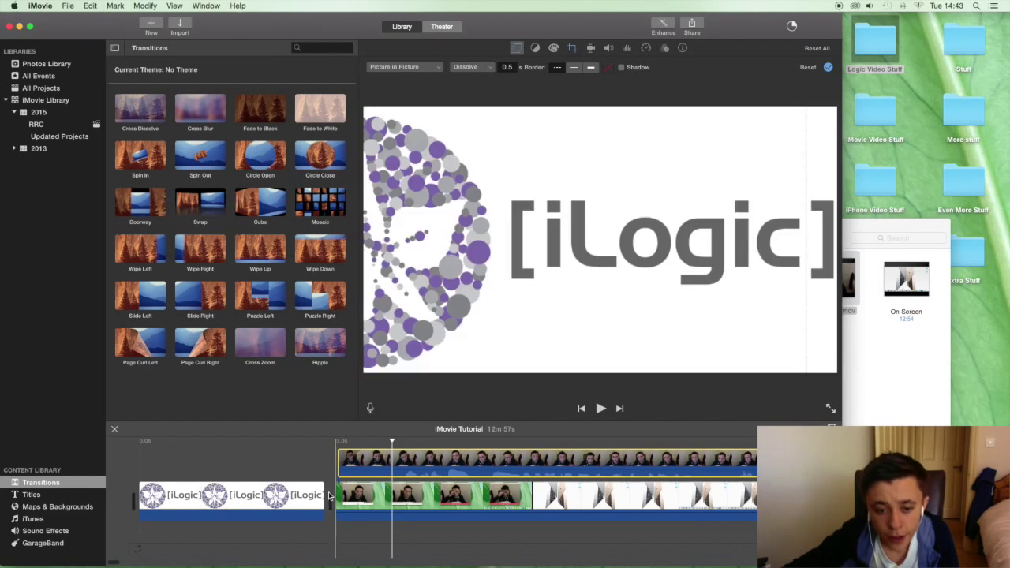
{"action": "left_click_drag", "start_coordinate": [360, 463], "coordinate": [558, 464]}
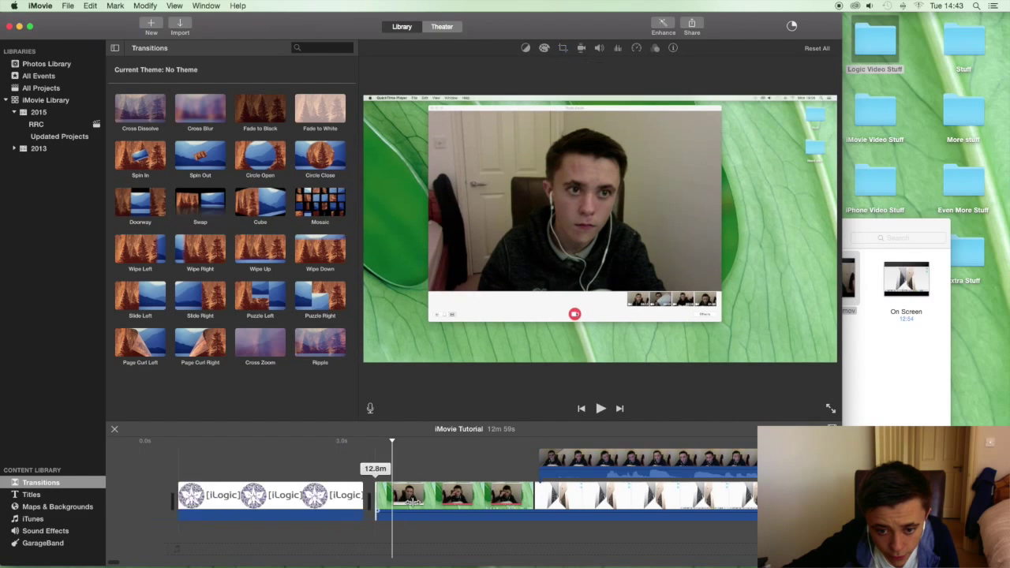
{"action": "left_click_drag", "start_coordinate": [339, 495], "coordinate": [533, 503]}
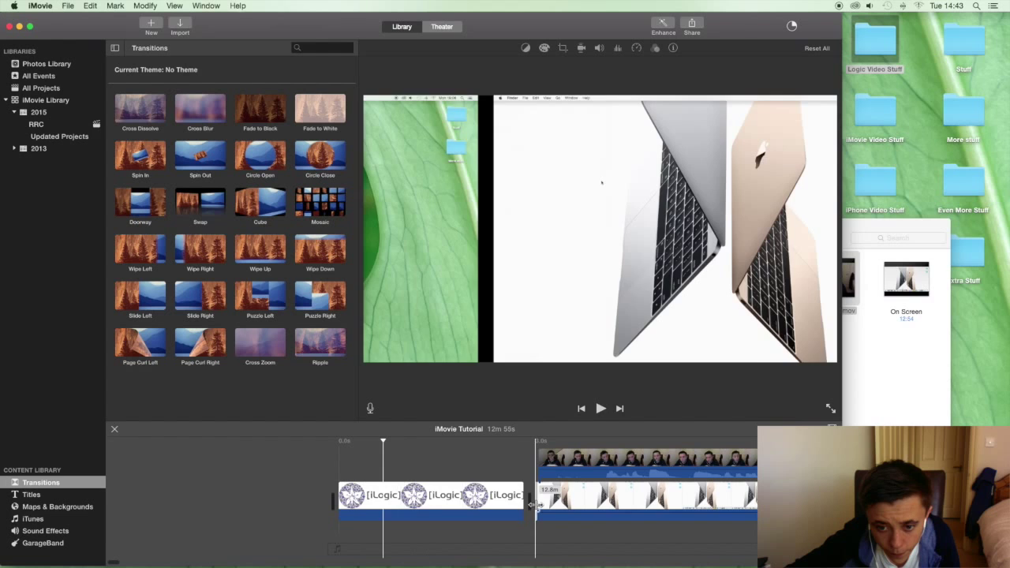
{"action": "key", "text": "space"}
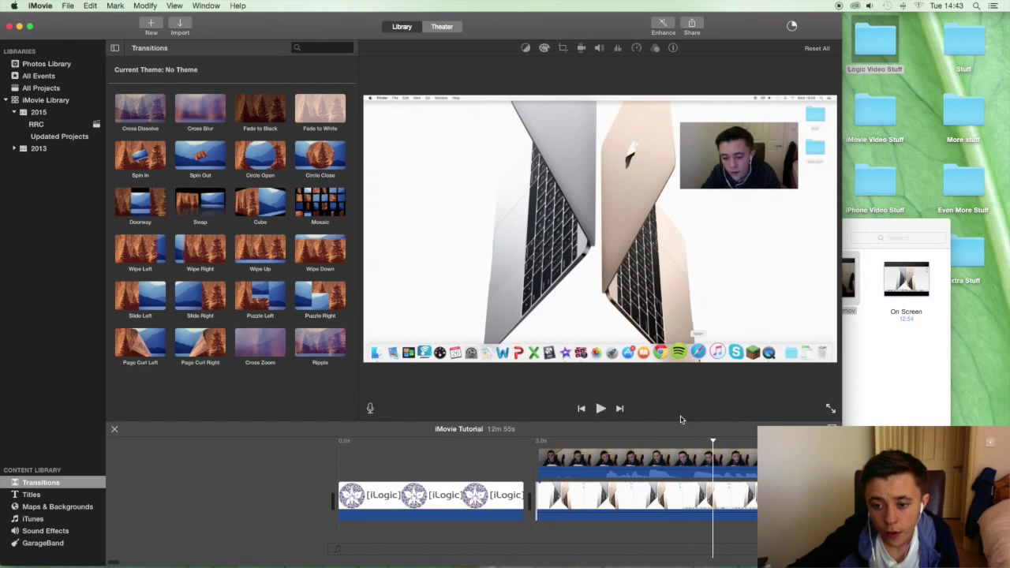
{"action": "left_click", "coordinate": [657, 444]}
Move the webcam inset to the bottom-right corner and try border styles, ending with no border.
{"action": "left_click", "coordinate": [562, 459]}
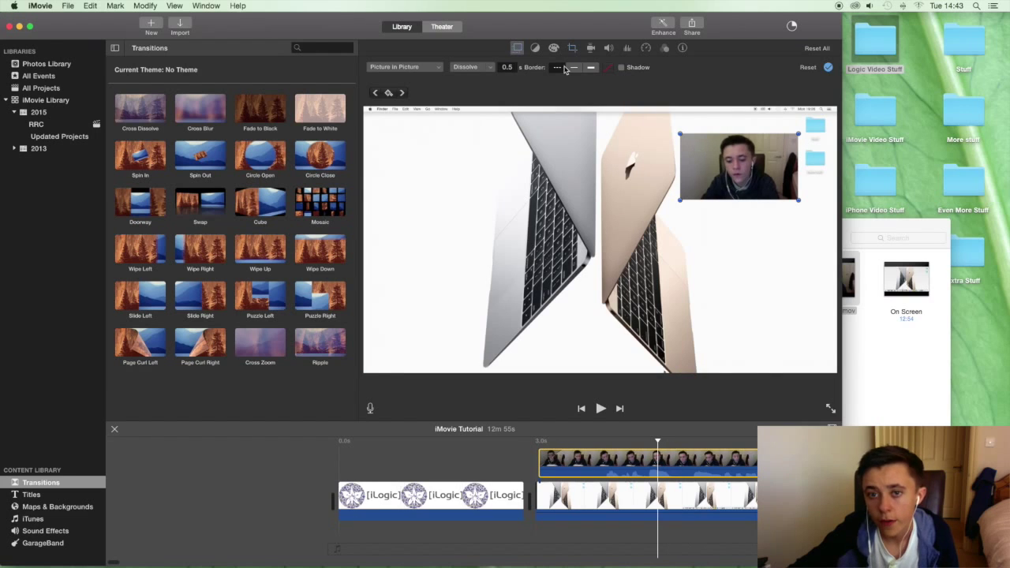
{"action": "left_click_drag", "start_coordinate": [775, 159], "coordinate": [789, 307]}
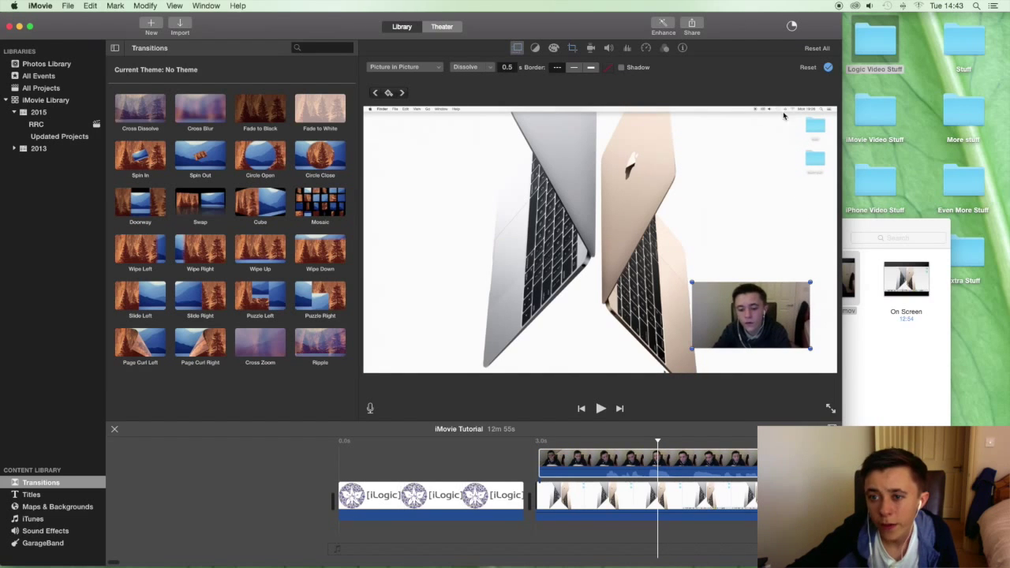
{"action": "left_click", "coordinate": [575, 69]}
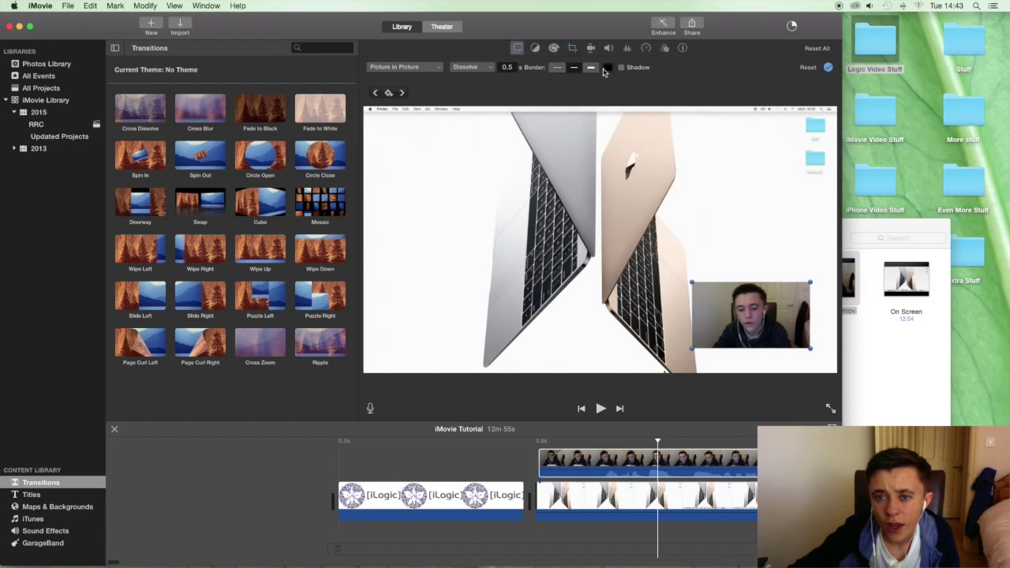
{"action": "left_click", "coordinate": [592, 68]}
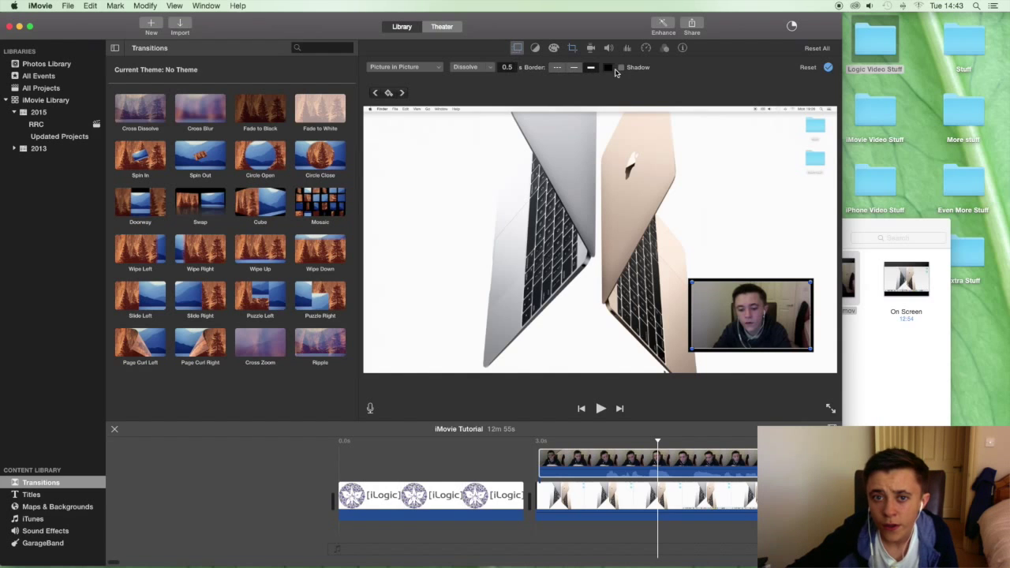
{"action": "left_click", "coordinate": [557, 67]}
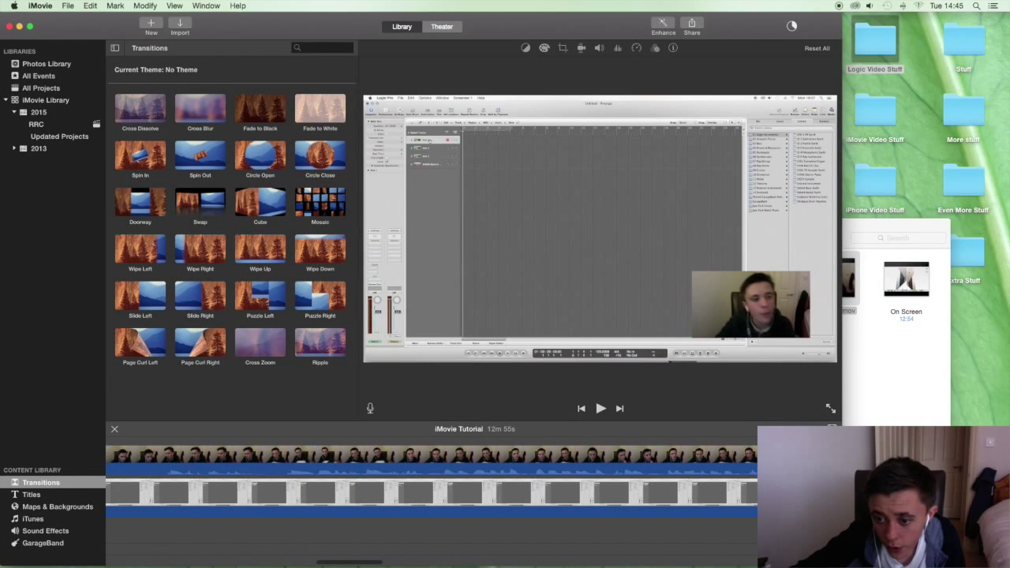
Split the clip at the playhead and delete the split-off end portion.
{"action": "key", "text": "super+minus"}
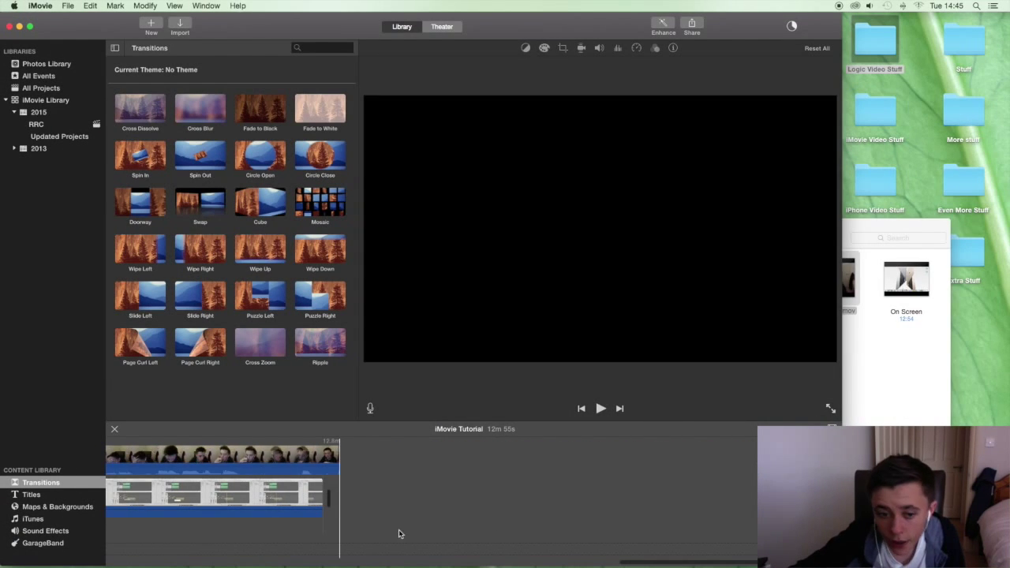
{"action": "key", "text": "super+equal"}
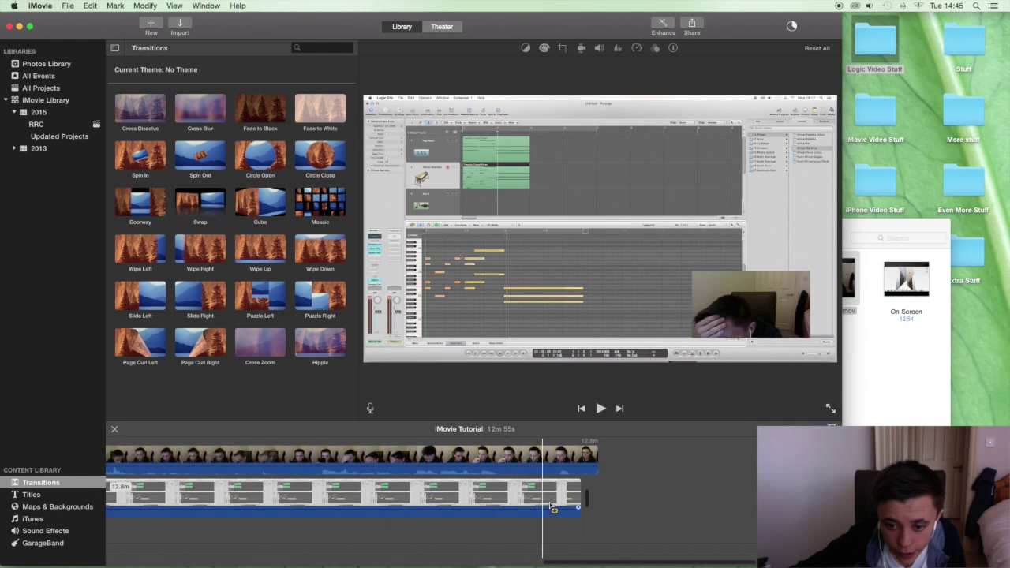
{"action": "key", "text": "super+equal"}
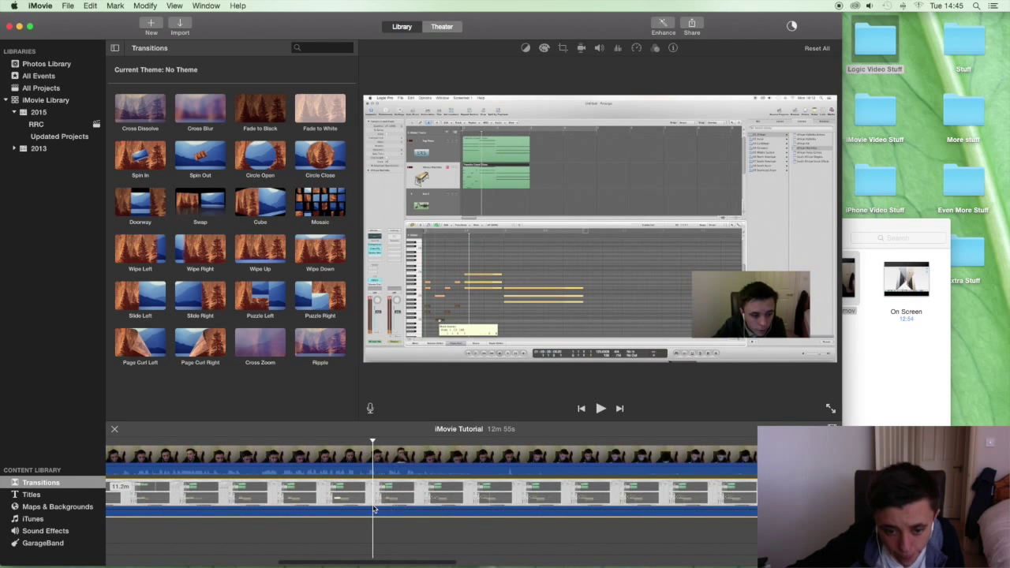
{"action": "right_click", "coordinate": [374, 493]}
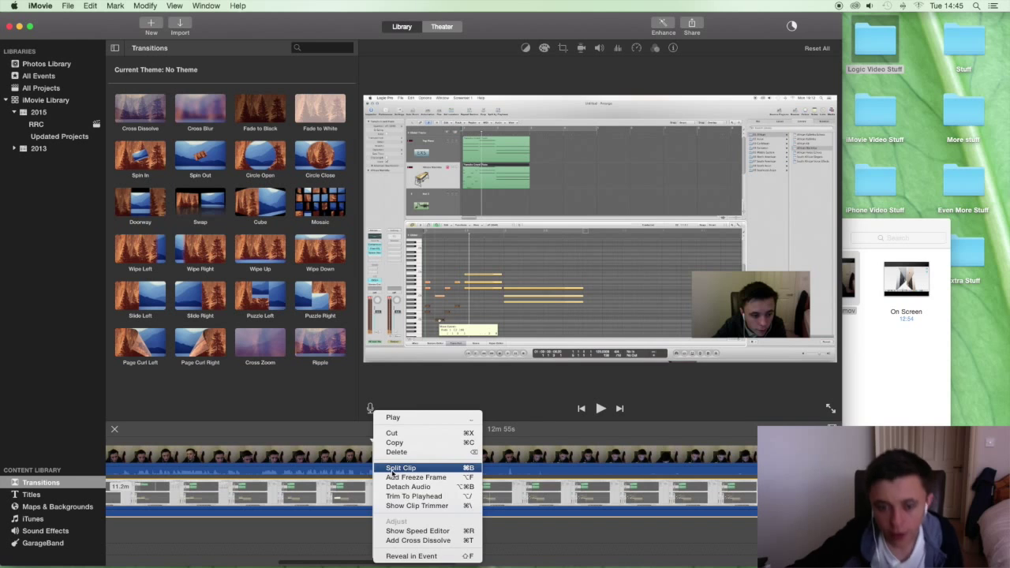
{"action": "left_click", "coordinate": [400, 468]}
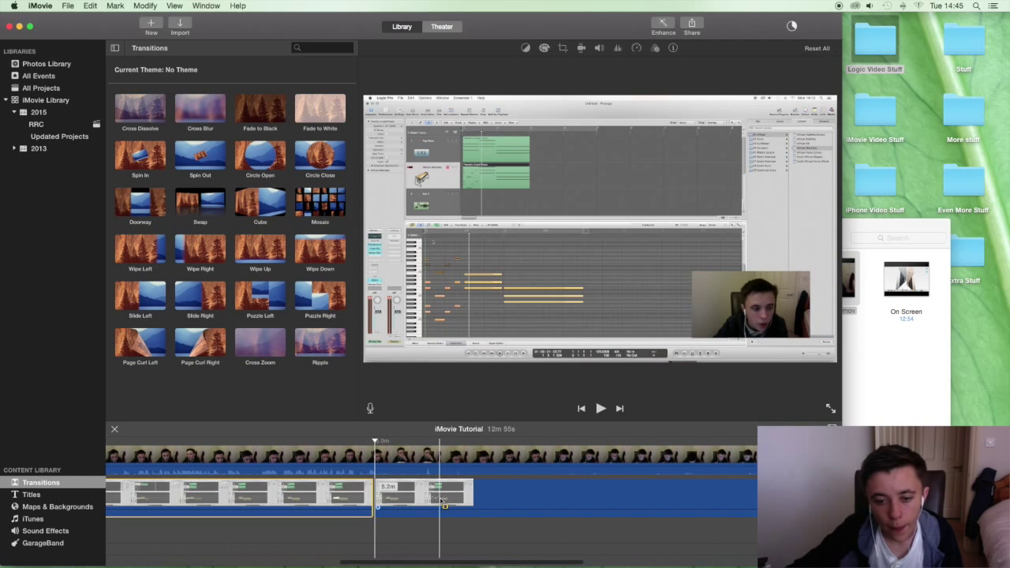
{"action": "key", "text": "Delete"}
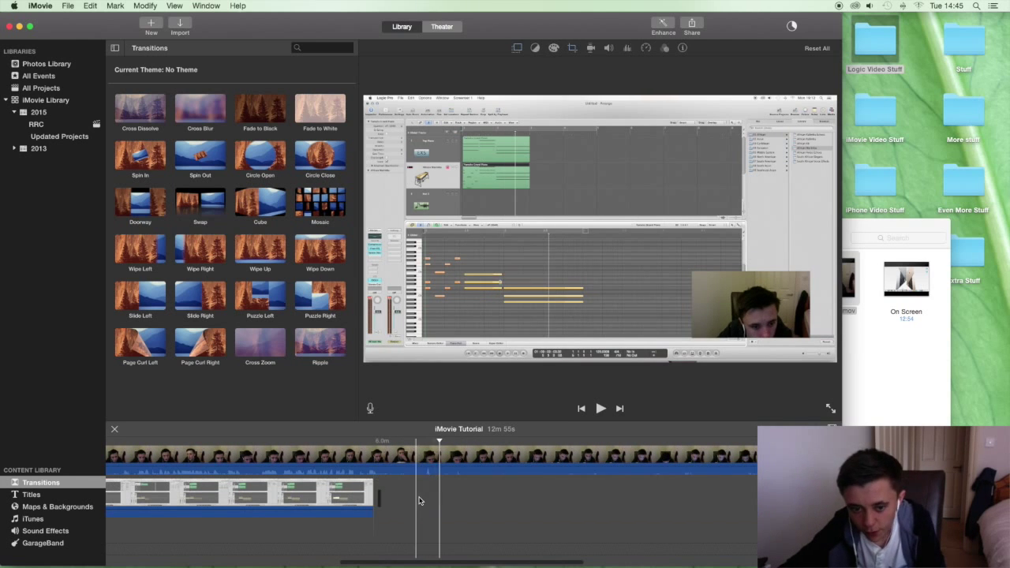
Delete the long clip extending past the cut, bringing the project to 6m 13s.
{"action": "left_click", "coordinate": [375, 466]}
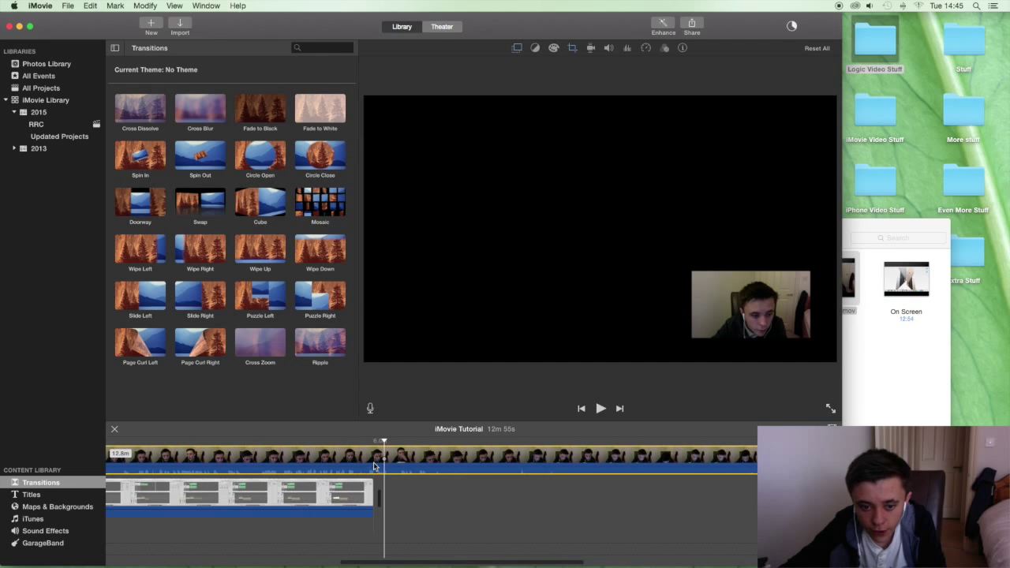
{"action": "right_click", "coordinate": [375, 457]}
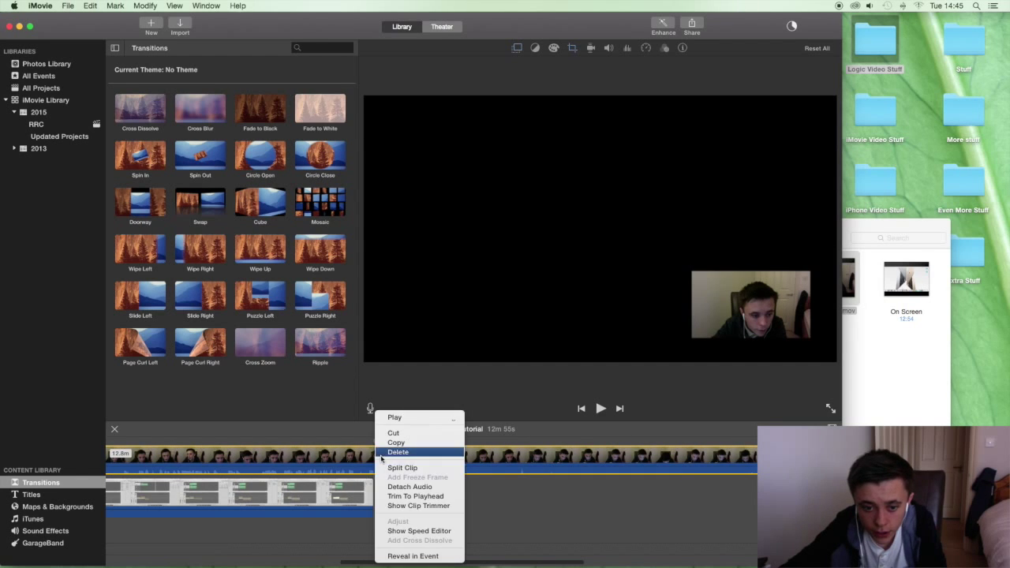
{"action": "left_click", "coordinate": [396, 466]}
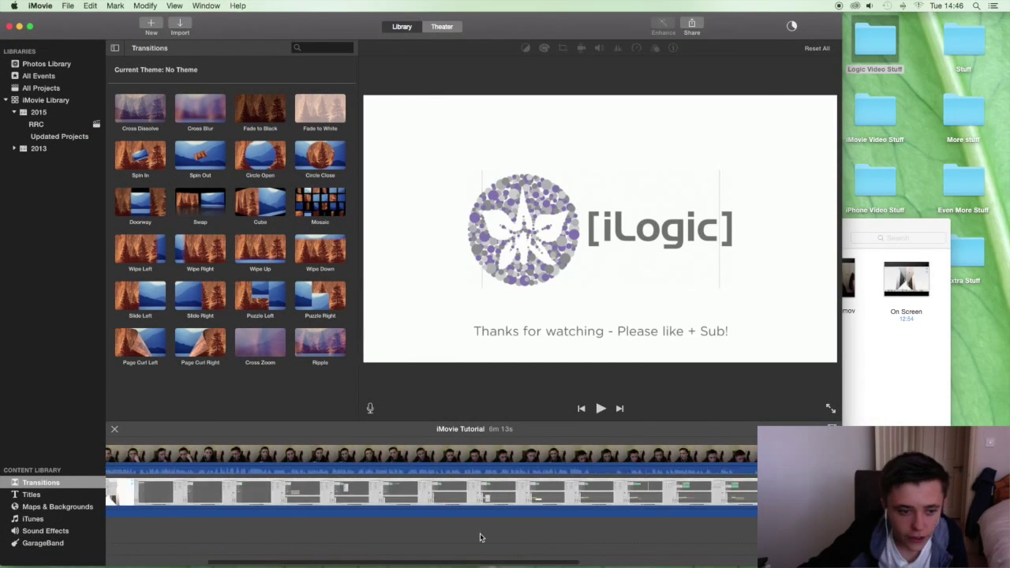
Open Sound Effects, preview Cave Water Drops, then preview Piano Ballad and lower system volume.
{"action": "left_click", "coordinate": [26, 520]}
{"action": "left_click", "coordinate": [49, 530]}
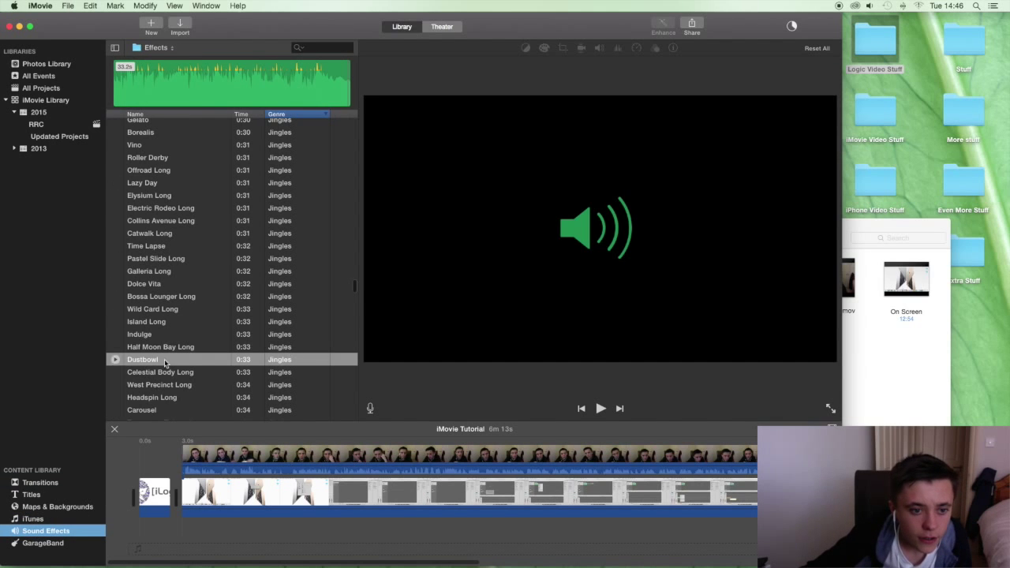
{"action": "scroll", "coordinate": [174, 325], "scroll_direction": "down", "scroll_amount": 3}
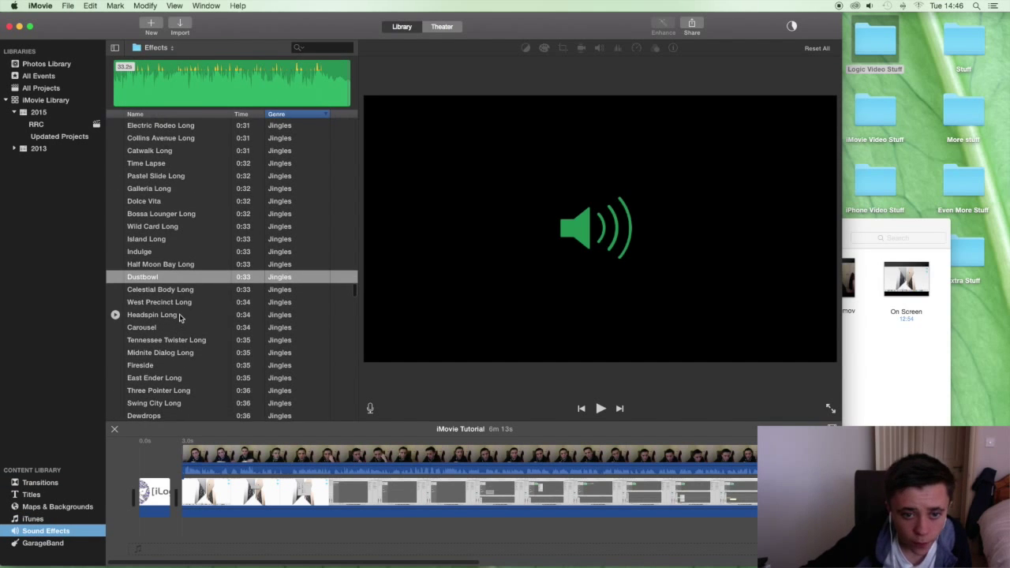
{"action": "scroll", "coordinate": [179, 317], "scroll_direction": "down", "scroll_amount": 15}
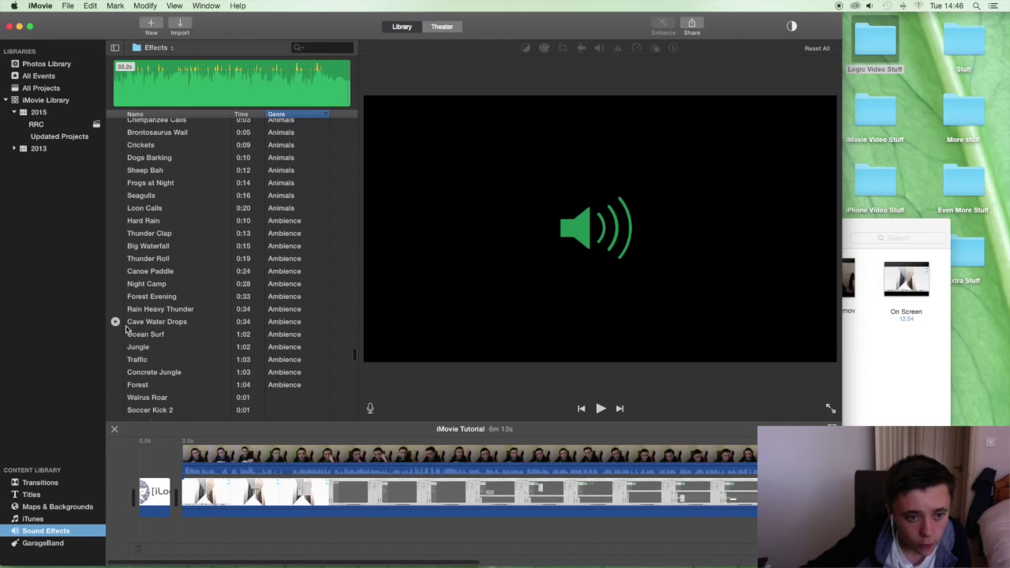
{"action": "left_click", "coordinate": [121, 324]}
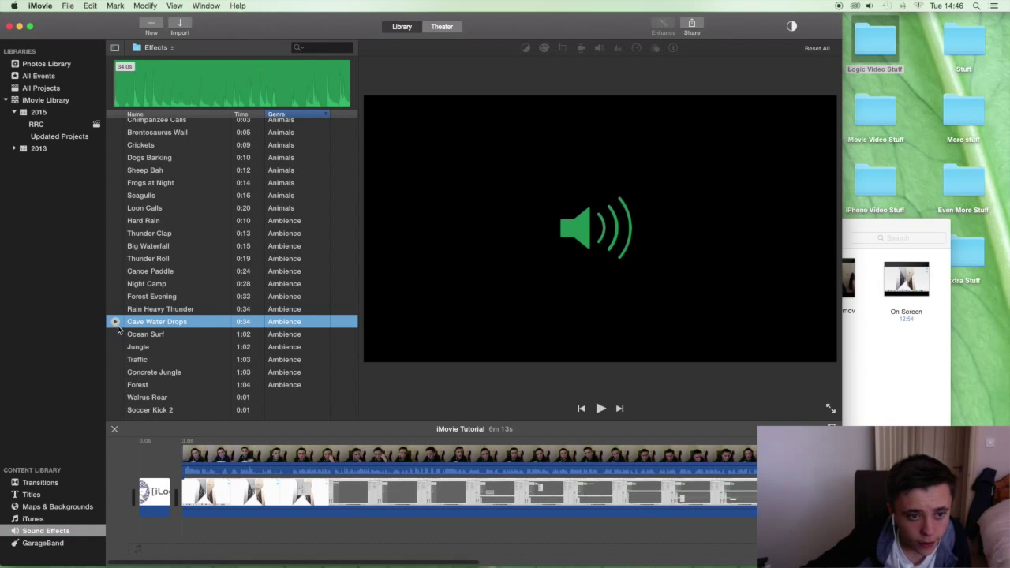
{"action": "scroll", "coordinate": [118, 324], "scroll_direction": "up", "scroll_amount": 15}
{"action": "left_click", "coordinate": [120, 298]}
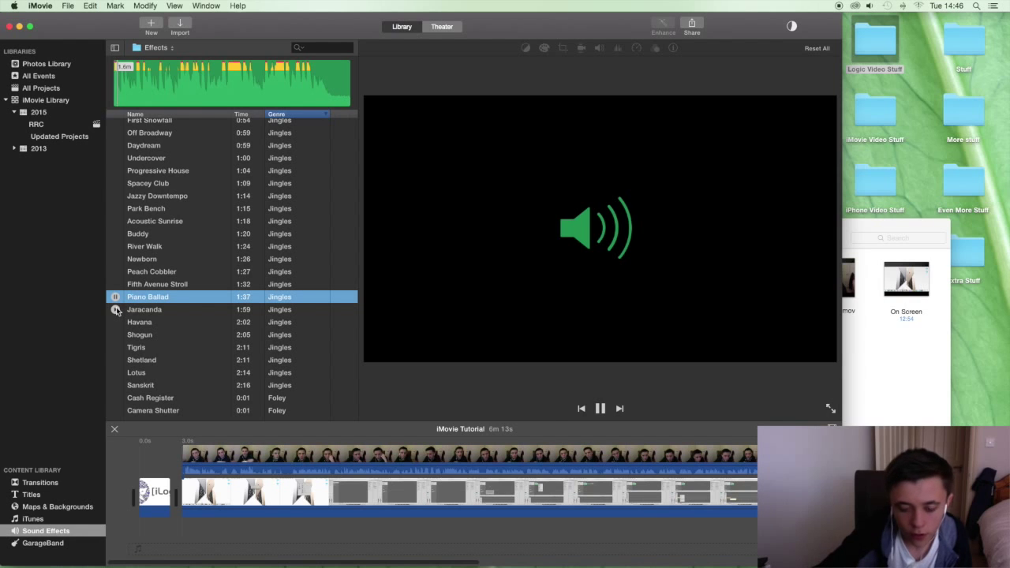
{"action": "key", "text": "XF86AudioLowerVolume"}
Lay two Piano Ballad clips under the video and lower the first clip's volume to 35%.
{"action": "left_click_drag", "start_coordinate": [141, 301], "coordinate": [127, 552]}
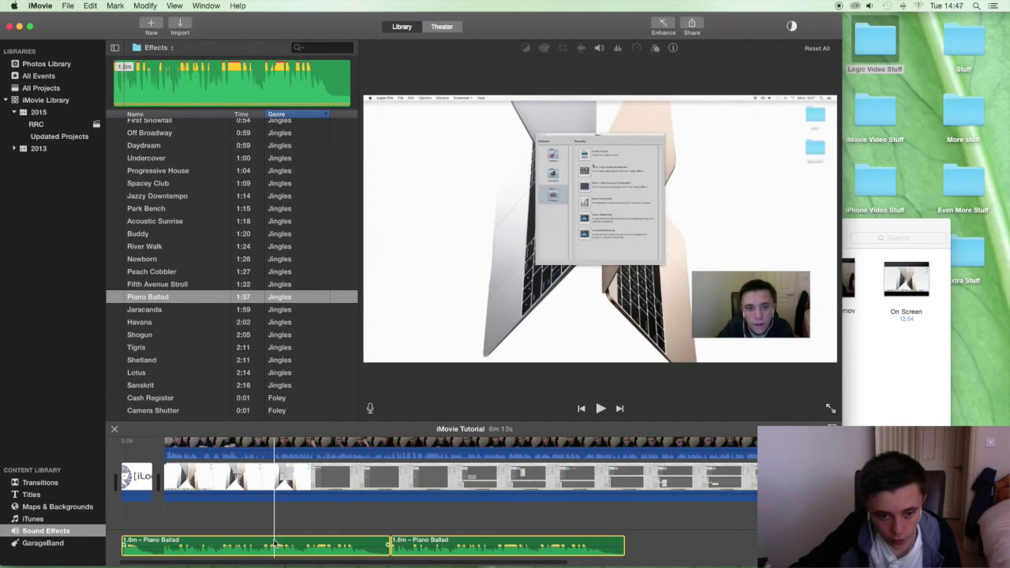
{"action": "left_click_drag", "start_coordinate": [568, 544], "coordinate": [644, 542]}
{"action": "scroll", "coordinate": [202, 545], "scroll_direction": "left", "scroll_amount": 2}
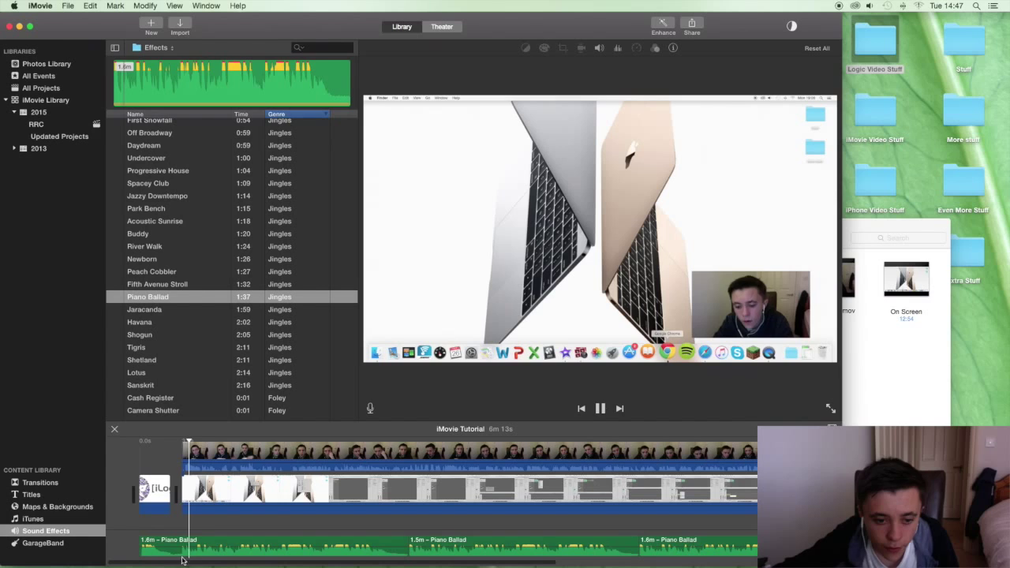
{"action": "left_click_drag", "start_coordinate": [202, 546], "coordinate": [197, 547]}
Lower the first Piano Ballad music clip to 50% volume, then show the webcam overlay's picture-in-picture settings.
{"action": "left_click", "coordinate": [203, 544]}
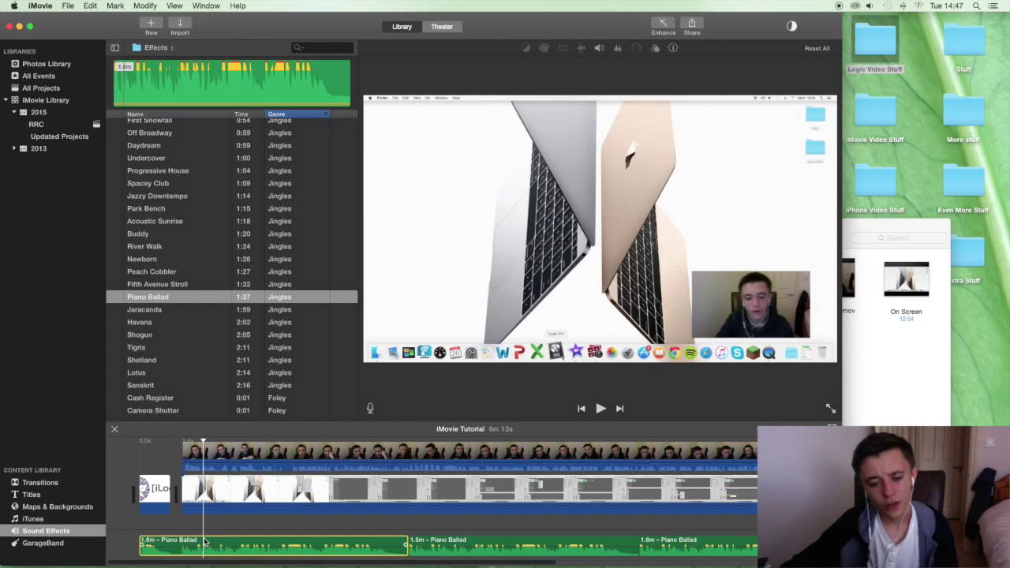
{"action": "left_click", "coordinate": [599, 47]}
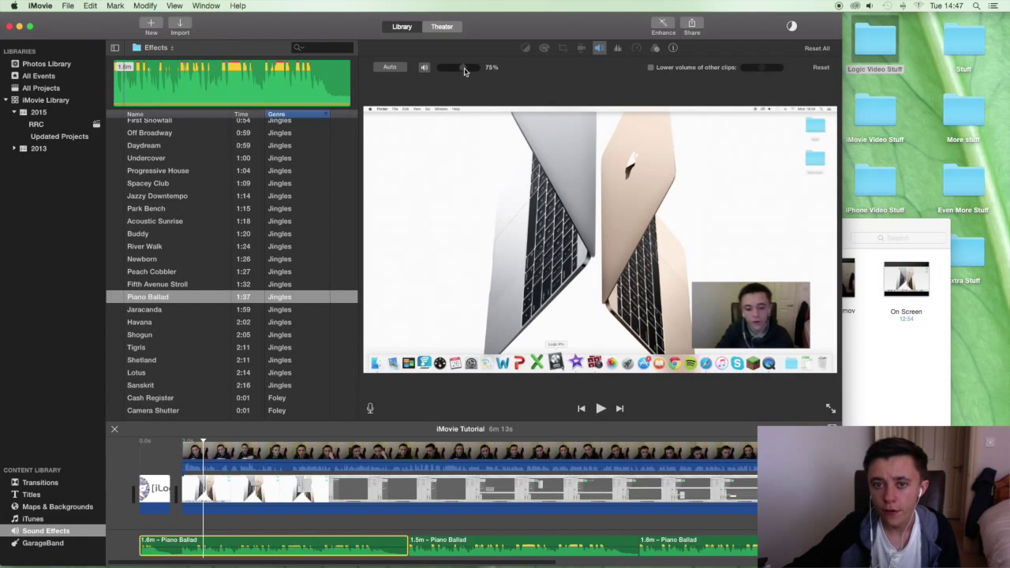
{"action": "left_click_drag", "start_coordinate": [466, 70], "coordinate": [365, 76]}
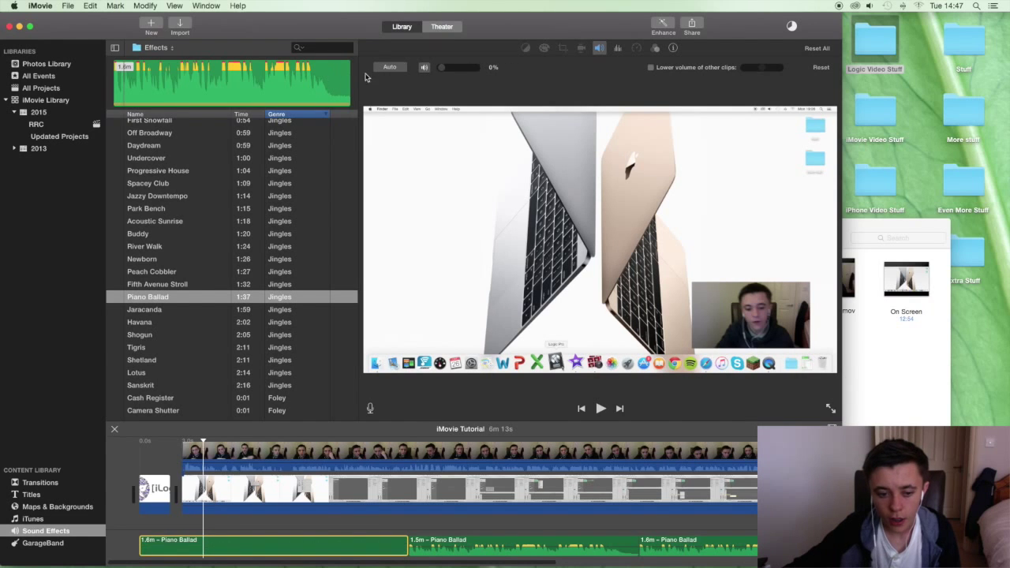
{"action": "left_click_drag", "start_coordinate": [456, 71], "coordinate": [466, 71]}
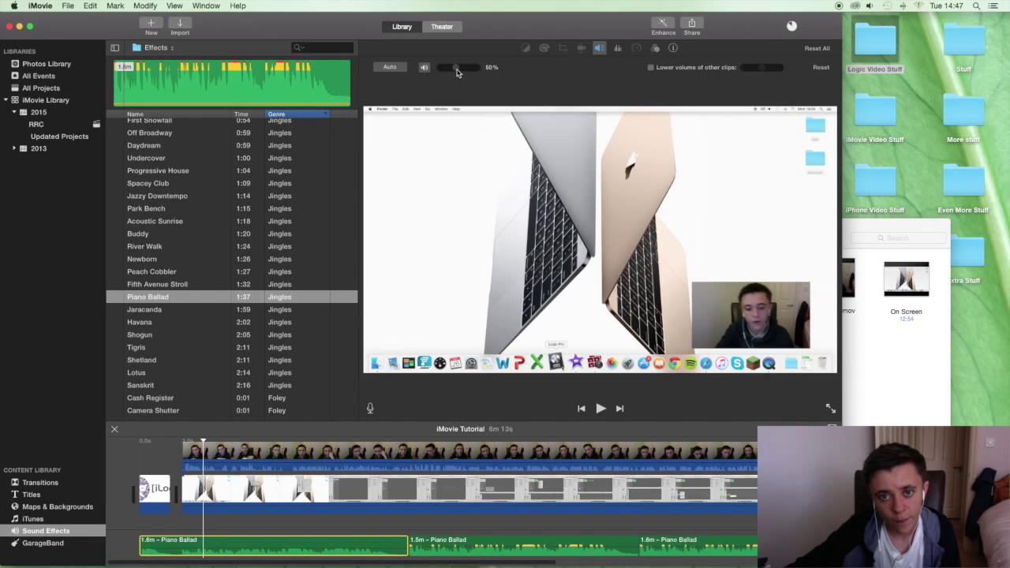
{"action": "left_click", "coordinate": [241, 453]}
{"action": "left_click", "coordinate": [516, 47]}
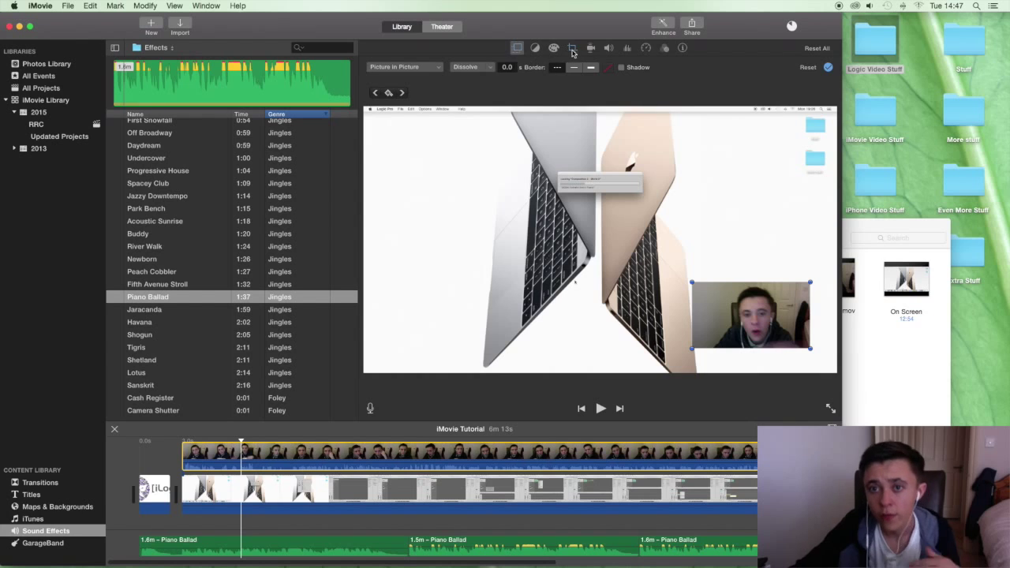
Apply the Voice Enhance equalizer preset to the webcam clip's audio and play the project from the start.
{"action": "left_click", "coordinate": [608, 48]}
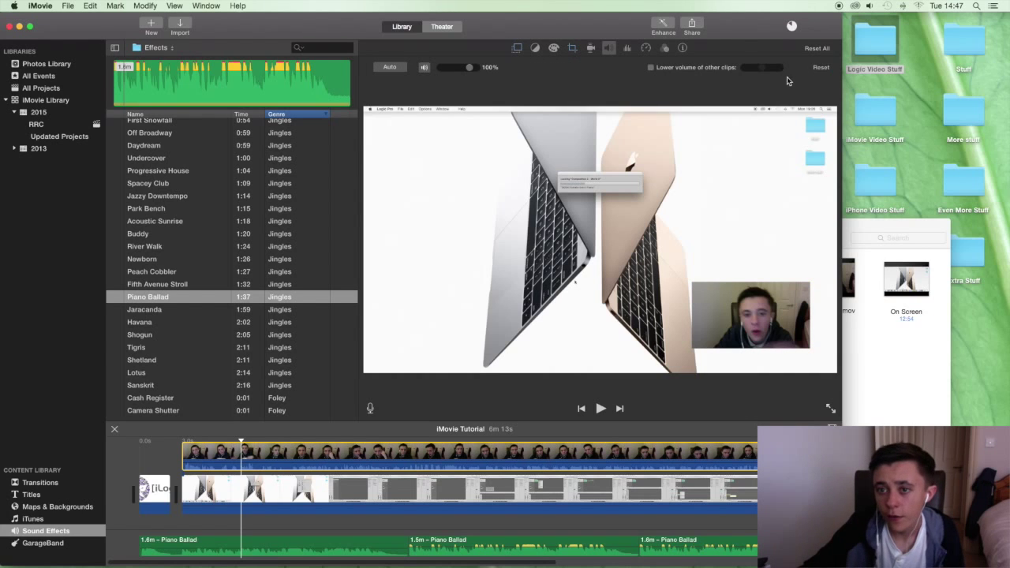
{"action": "left_click", "coordinate": [647, 51]}
{"action": "left_click", "coordinate": [628, 49]}
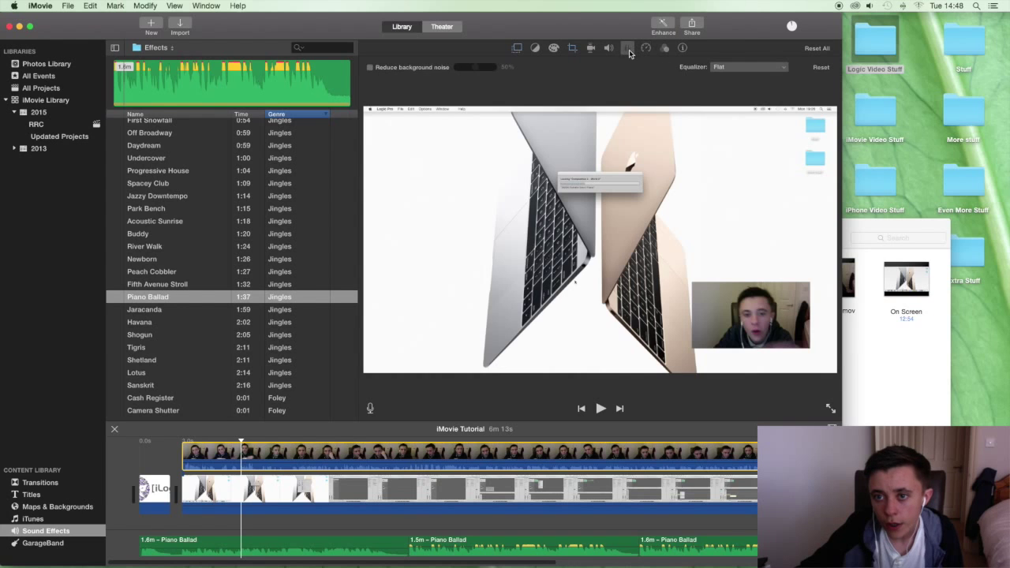
{"action": "left_click", "coordinate": [714, 67]}
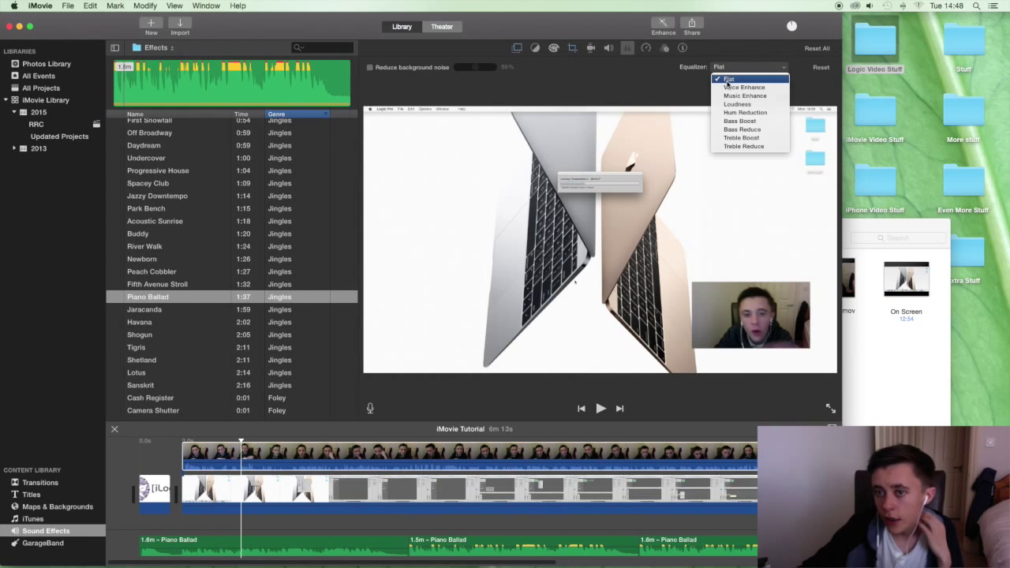
{"action": "left_click", "coordinate": [734, 87]}
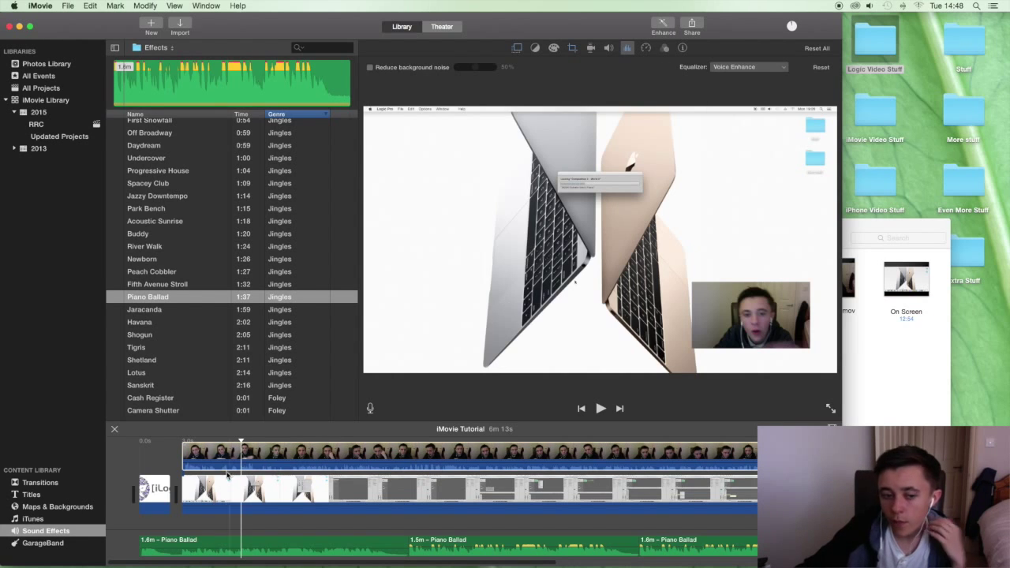
{"action": "left_click", "coordinate": [180, 460]}
{"action": "key", "text": "space"}
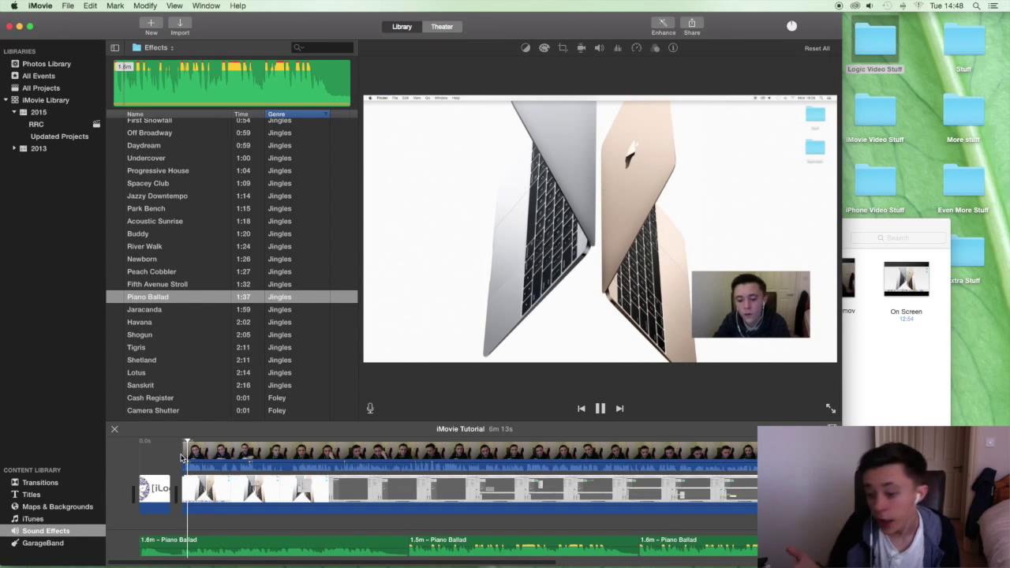
Pause the iMovie Tutorial preview partway through playback.
{"action": "key", "text": "space"}
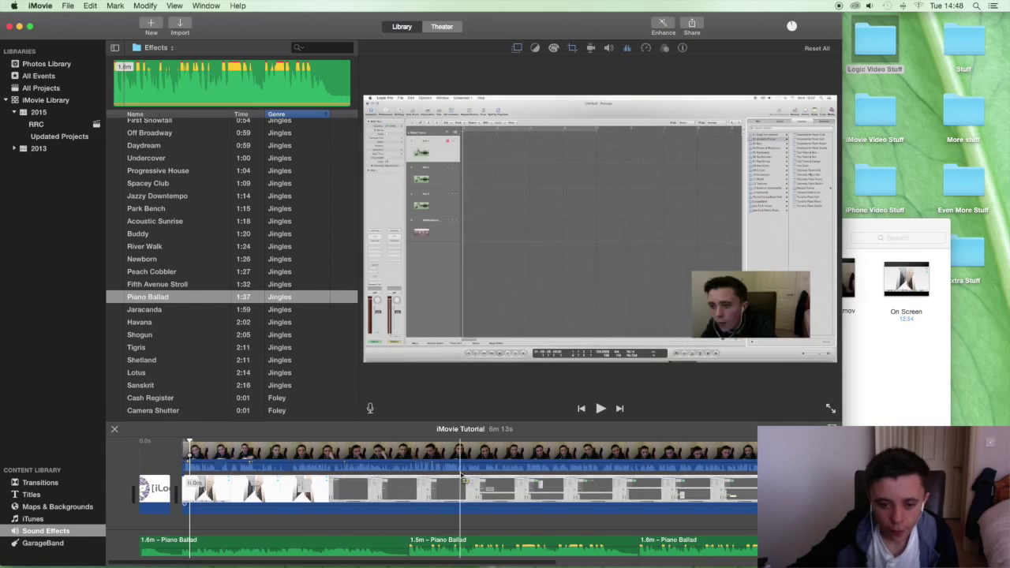